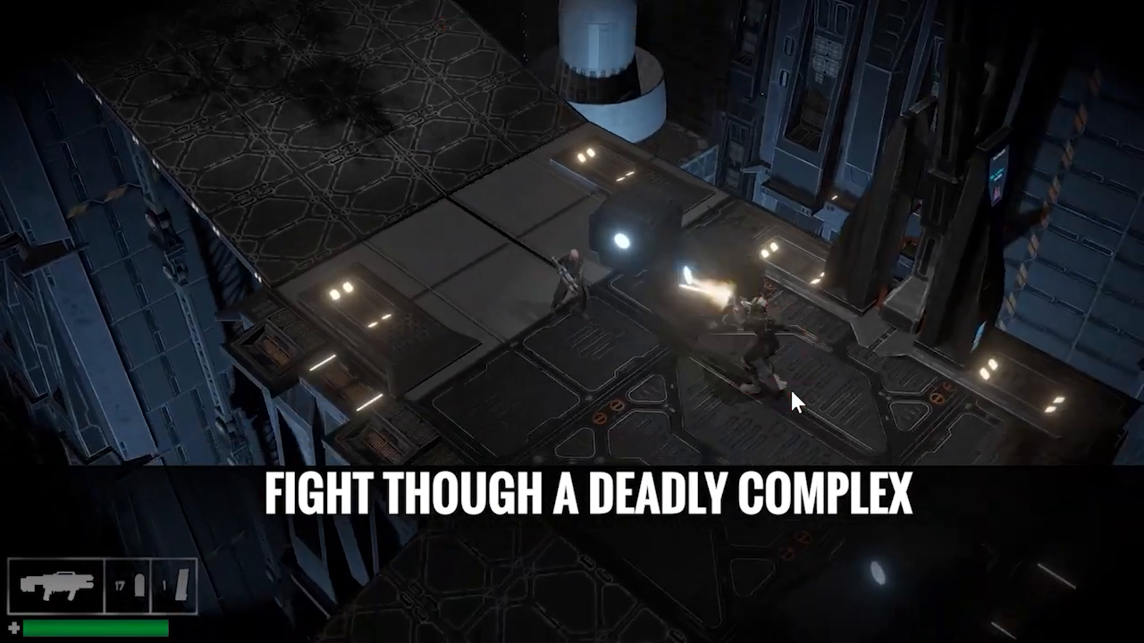
{"action": "left_click", "coordinate": [718, 337]}
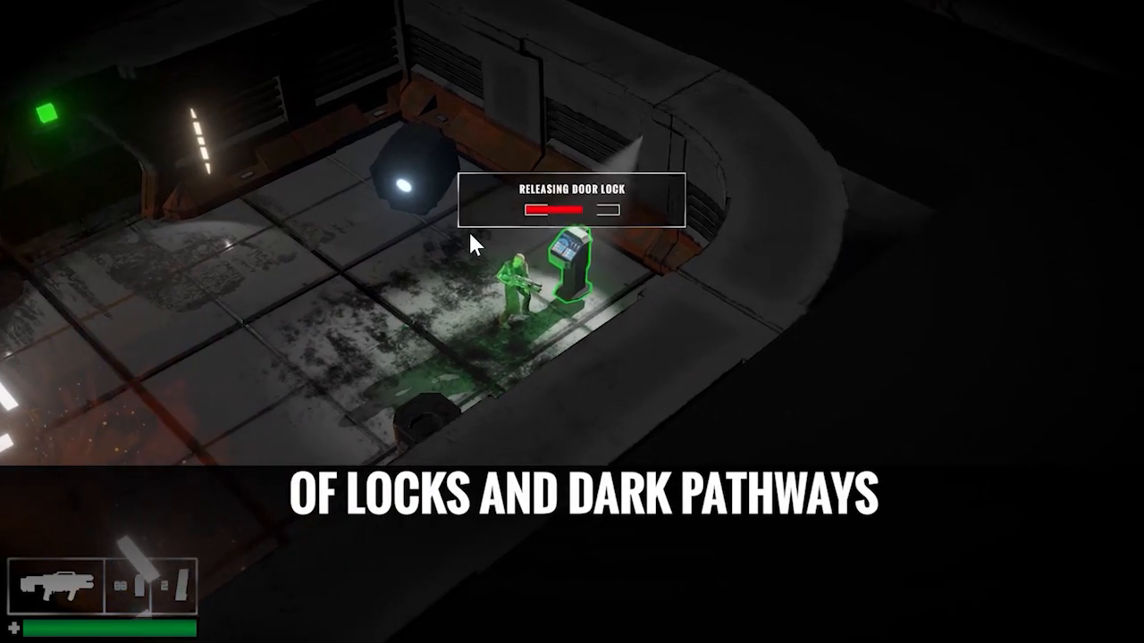
{"action": "left_click", "coordinate": [411, 192]}
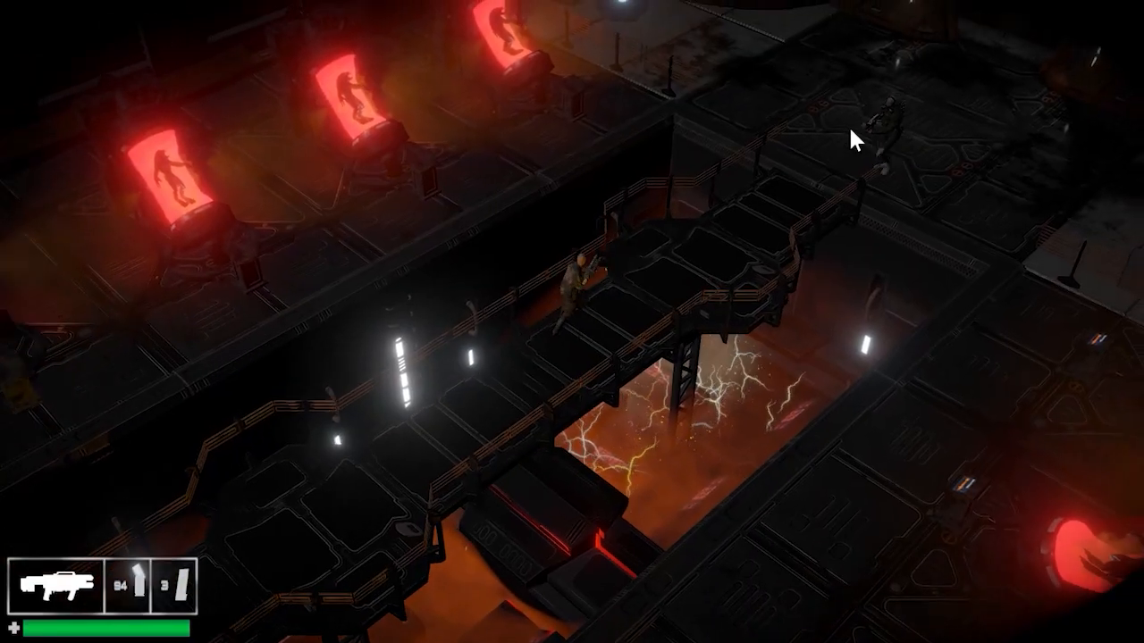
{"action": "mouse_move", "coordinate": [848, 124]}
{"action": "left_mouse_down"}
{"action": "mouse_move", "coordinate": [817, 173]}
{"action": "mouse_move", "coordinate": [791, 187]}
{"action": "mouse_move", "coordinate": [833, 170]}
{"action": "left_mouse_up"}
{"action": "key", "text": "w"}
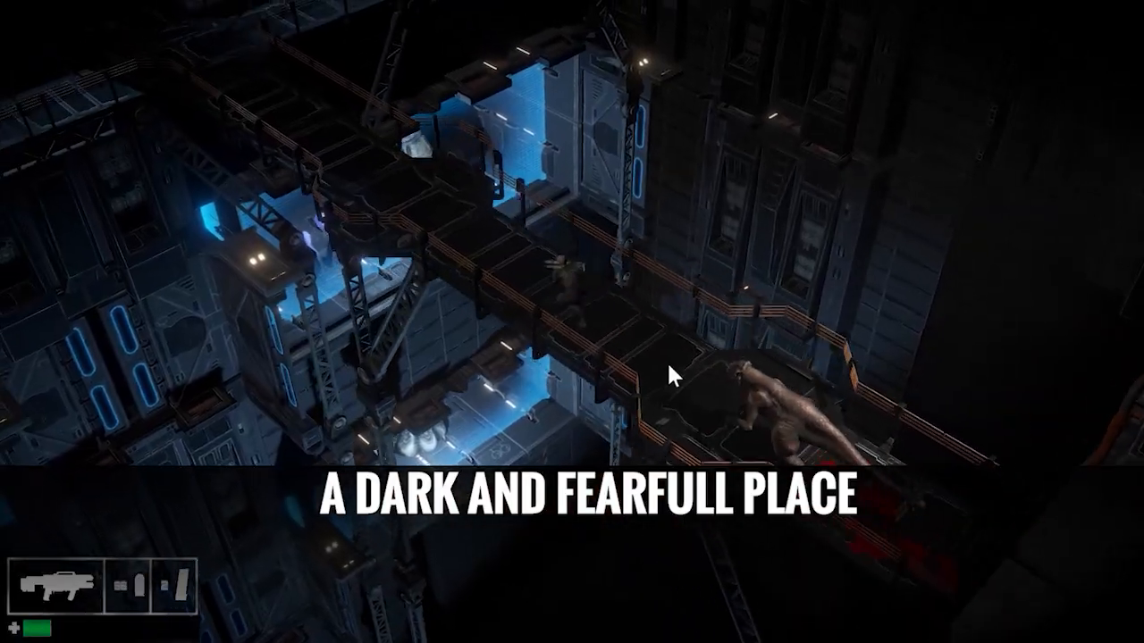
{"action": "mouse_move", "coordinate": [669, 378]}
{"action": "left_mouse_down"}
{"action": "mouse_move", "coordinate": [753, 388]}
{"action": "mouse_move", "coordinate": [643, 336]}
{"action": "mouse_move", "coordinate": [666, 341]}
{"action": "left_mouse_up"}
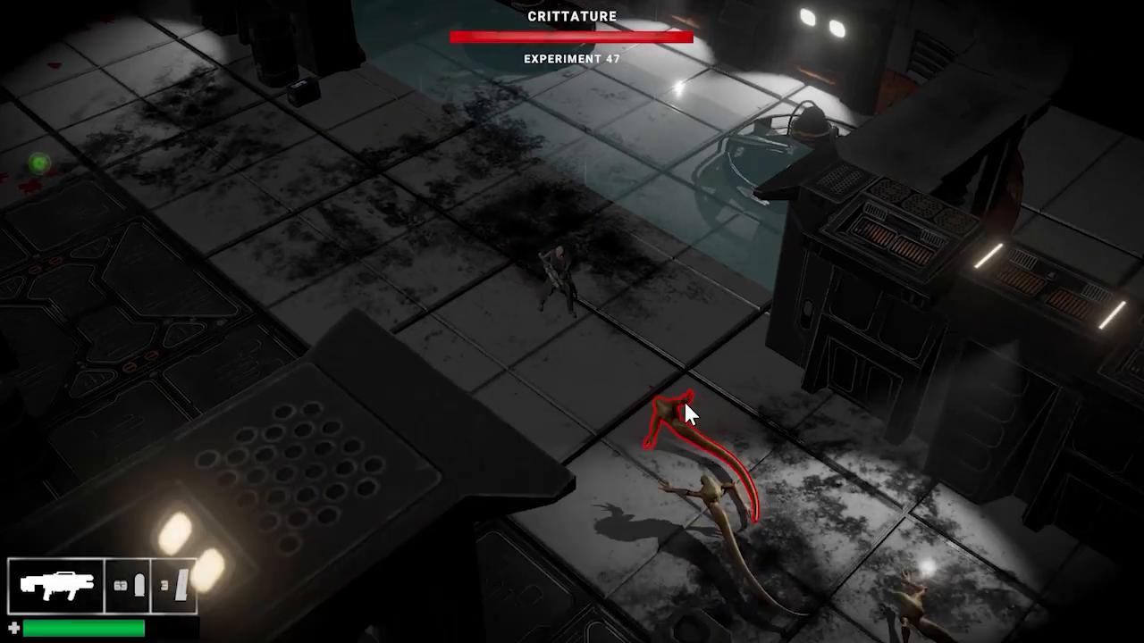
{"action": "mouse_move", "coordinate": [683, 398]}
{"action": "left_mouse_down"}
{"action": "mouse_move", "coordinate": [681, 426]}
{"action": "mouse_move", "coordinate": [750, 504]}
{"action": "mouse_move", "coordinate": [718, 464]}
{"action": "left_mouse_up"}
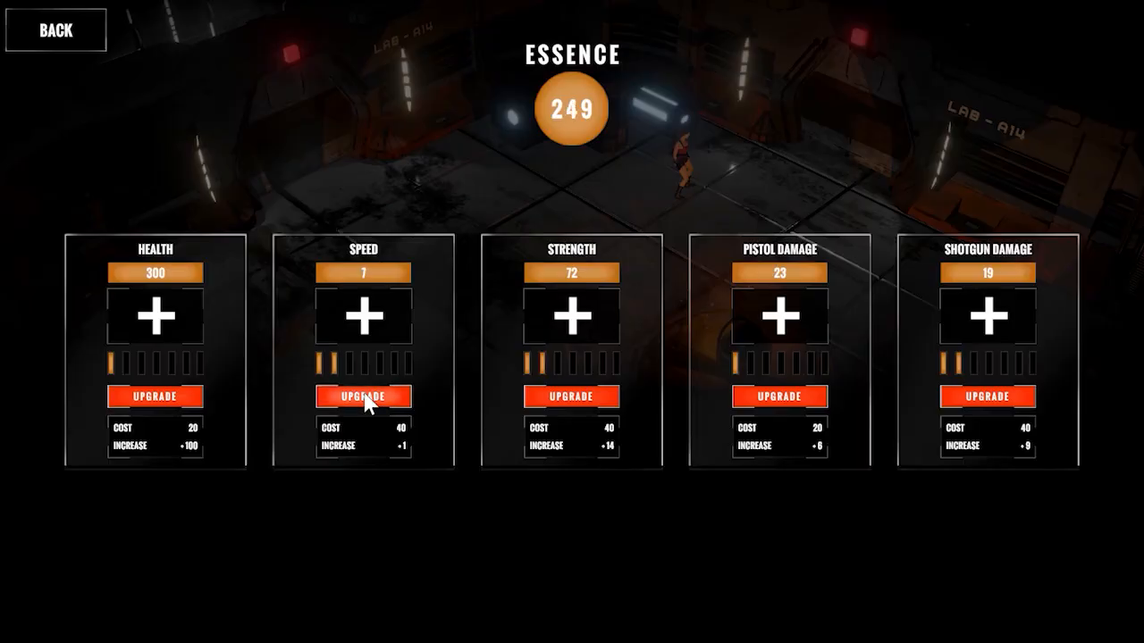
{"action": "left_click", "coordinate": [363, 396]}
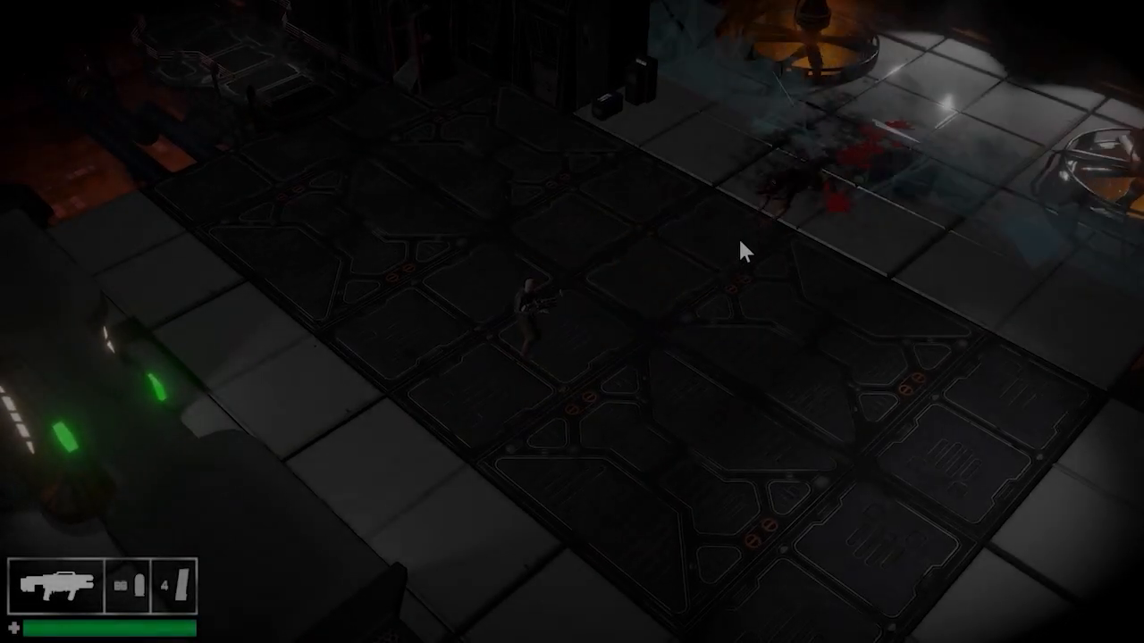
{"action": "mouse_move", "coordinate": [700, 249]}
{"action": "left_mouse_down"}
{"action": "mouse_move", "coordinate": [654, 256]}
{"action": "mouse_move", "coordinate": [629, 282]}
{"action": "left_mouse_up"}
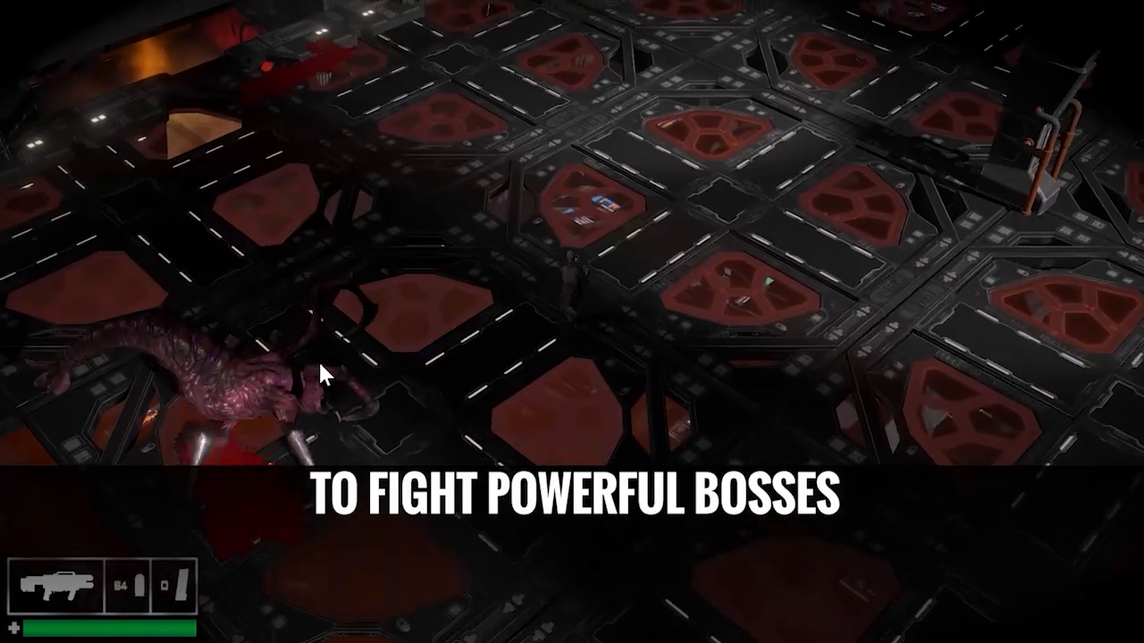
{"action": "left_click_drag", "start_coordinate": [331, 417], "coordinate": [723, 236]}
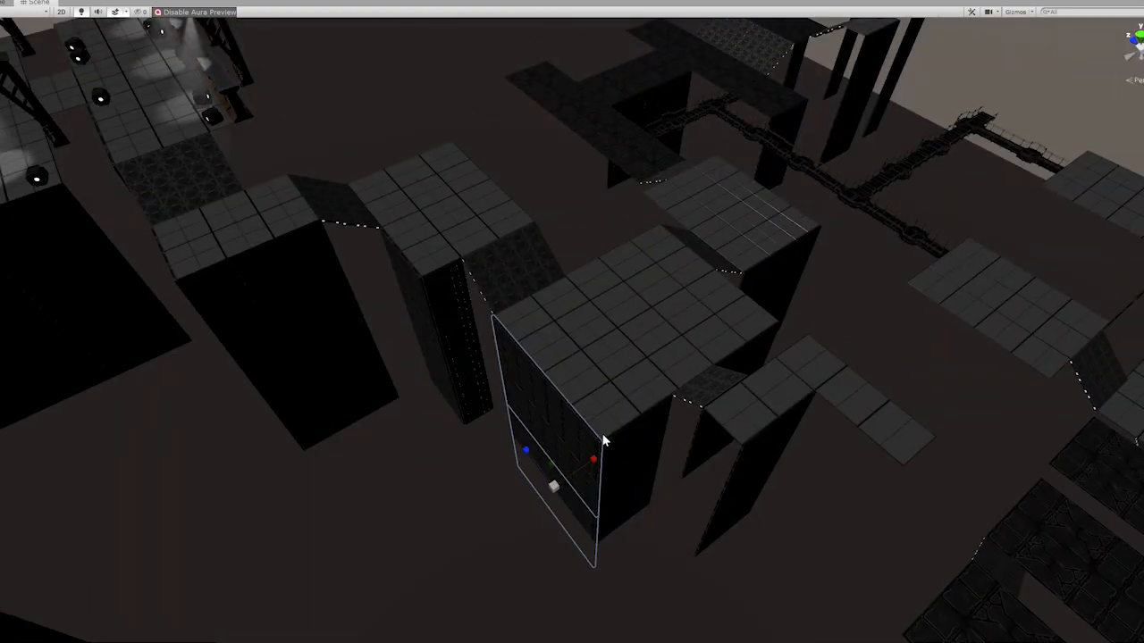
Step: Snap dark wall panels under the open edges of the raised tiled platforms to close their sides
{"action": "key", "text": "f"}
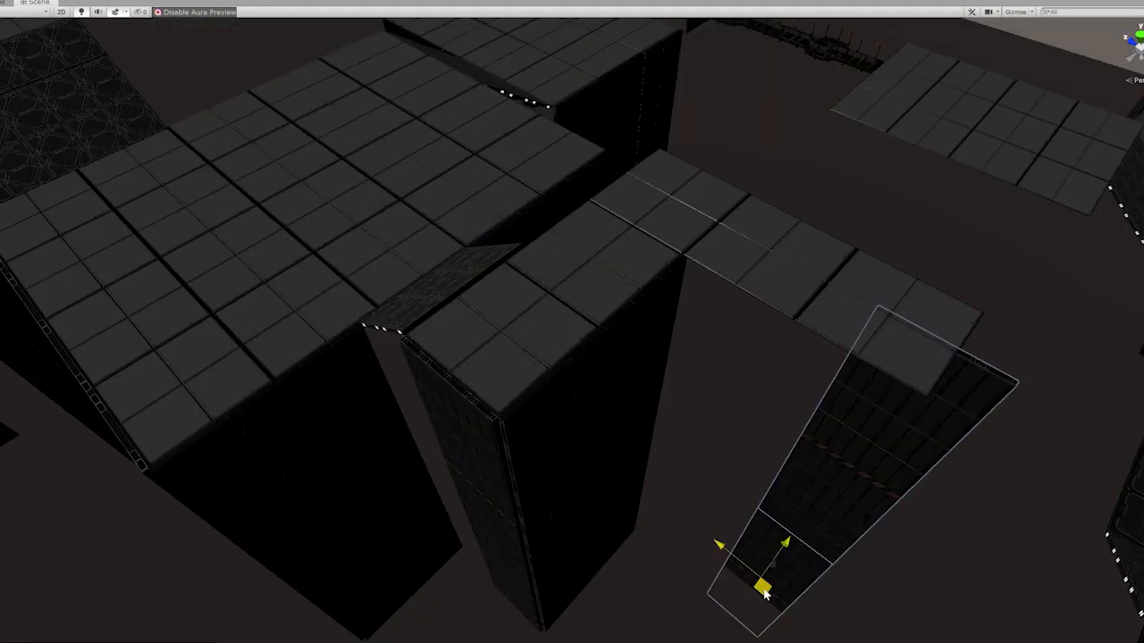
{"action": "left_click_drag", "start_coordinate": [764, 592], "coordinate": [623, 519]}
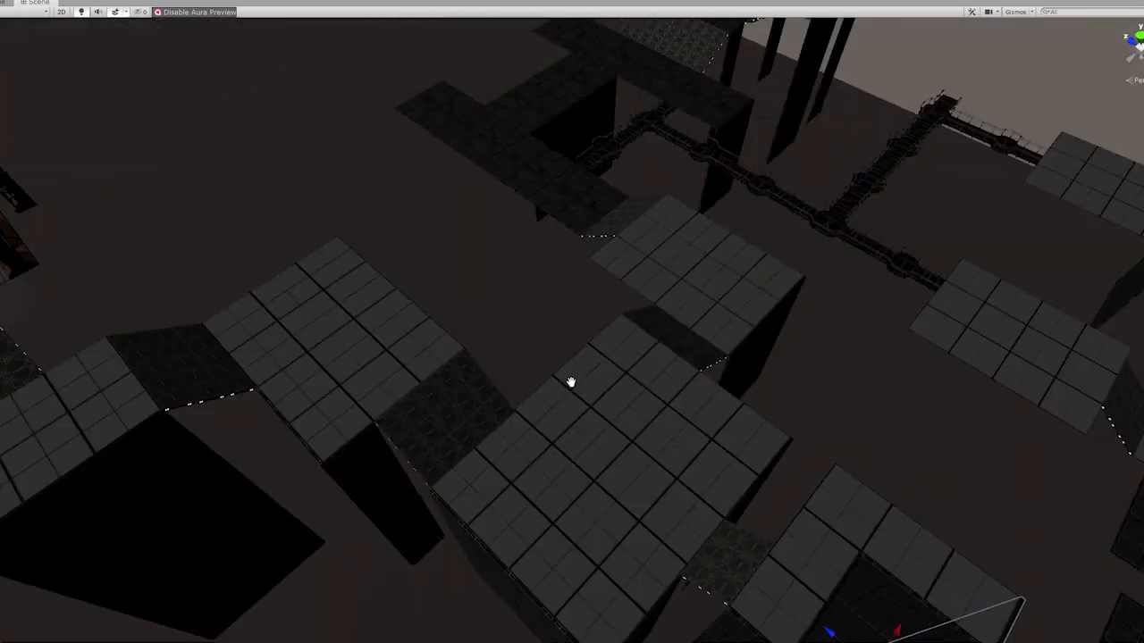
{"action": "key", "text": "f"}
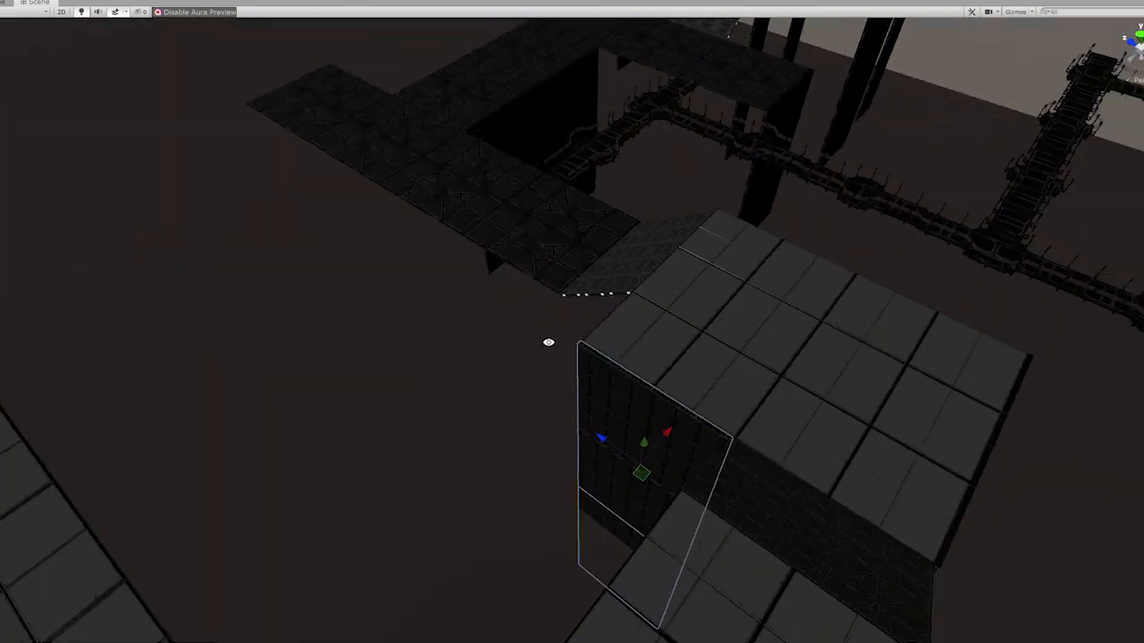
{"action": "left_click_drag", "start_coordinate": [548, 342], "coordinate": [729, 378], "text": "alt"}
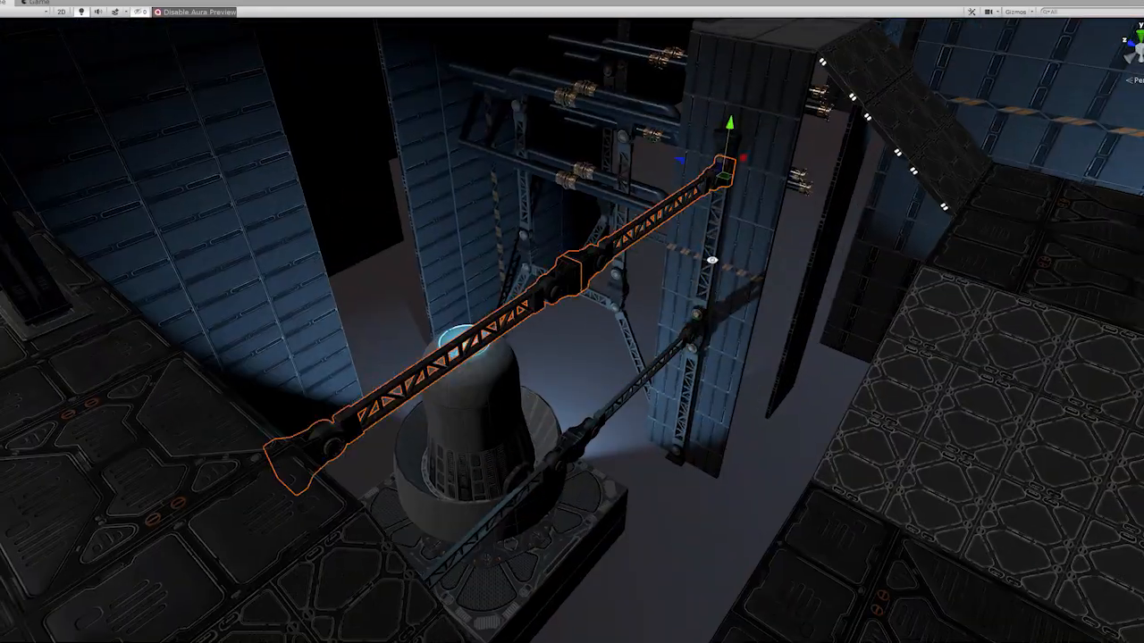
Step: Position the truss beam across the gap above the glowing reactor, reaching from the floor platform to the blue-walled column
{"action": "left_click_drag", "start_coordinate": [675, 429], "coordinate": [679, 360], "text": "alt"}
{"action": "scroll", "coordinate": [608, 504], "scroll_direction": "down", "scroll_amount": 5}
{"action": "left_click_drag", "start_coordinate": [609, 504], "coordinate": [626, 420], "text": "alt"}
{"action": "left_click", "coordinate": [421, 197]}
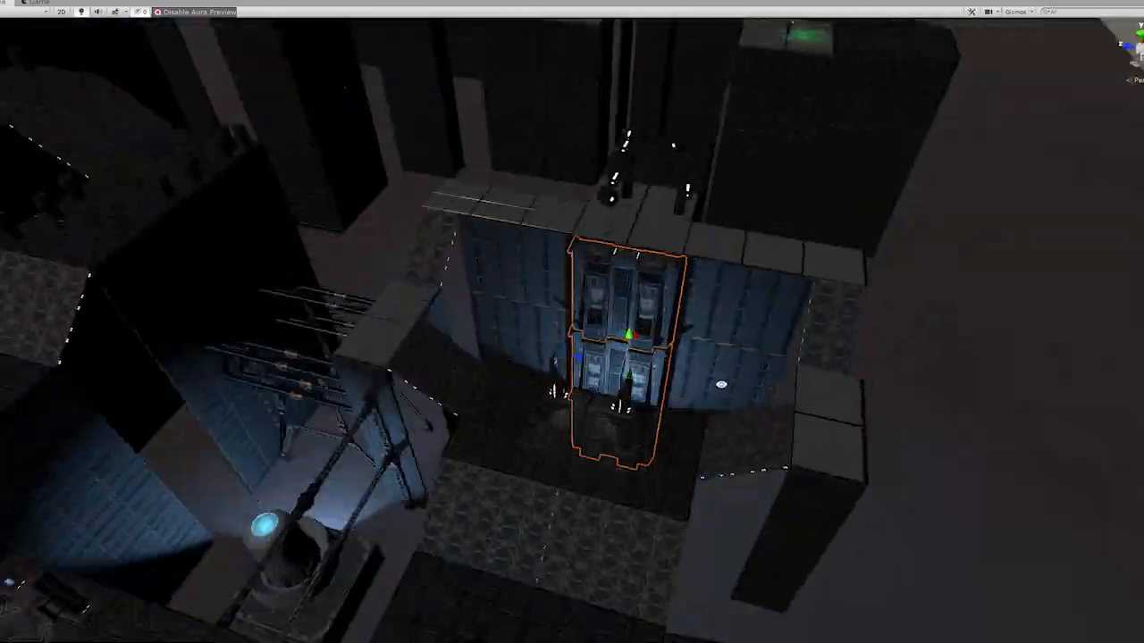
Step: Position the two-tier machinery panel in the middle of the blue wall behind the dark floor
{"action": "scroll", "coordinate": [663, 488], "scroll_direction": "down", "scroll_amount": 5}
{"action": "left_click_drag", "start_coordinate": [662, 487], "coordinate": [605, 332]}
{"action": "key", "text": "f"}
{"action": "scroll", "coordinate": [531, 345], "scroll_direction": "down", "scroll_amount": 3}
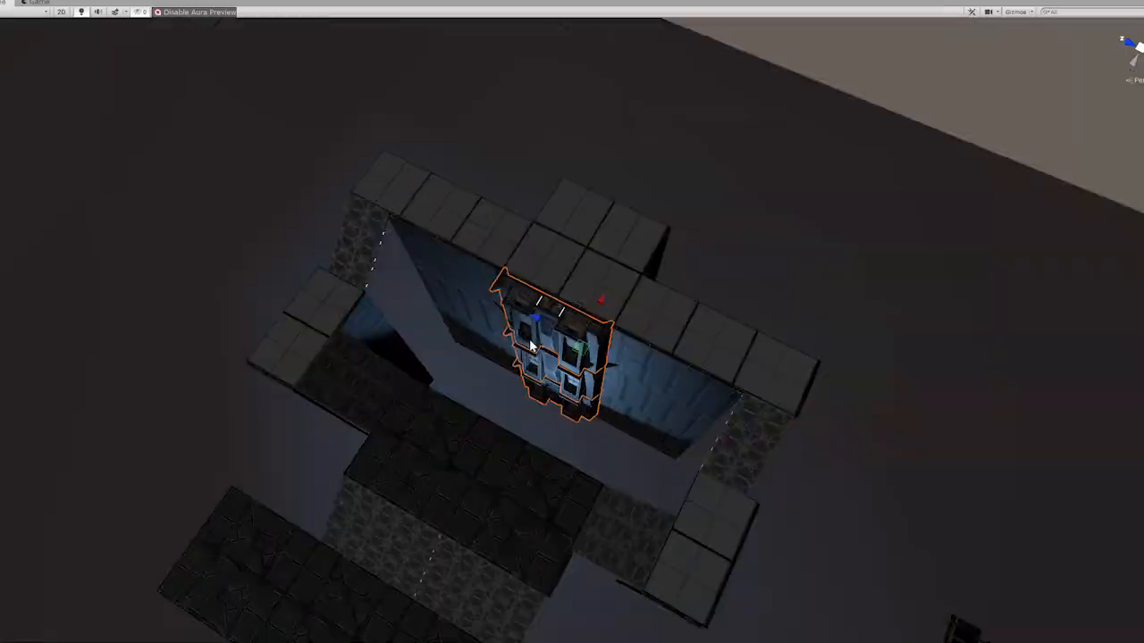
{"action": "middle_click_drag", "start_coordinate": [531, 345], "coordinate": [607, 367]}
{"action": "key", "text": "f"}
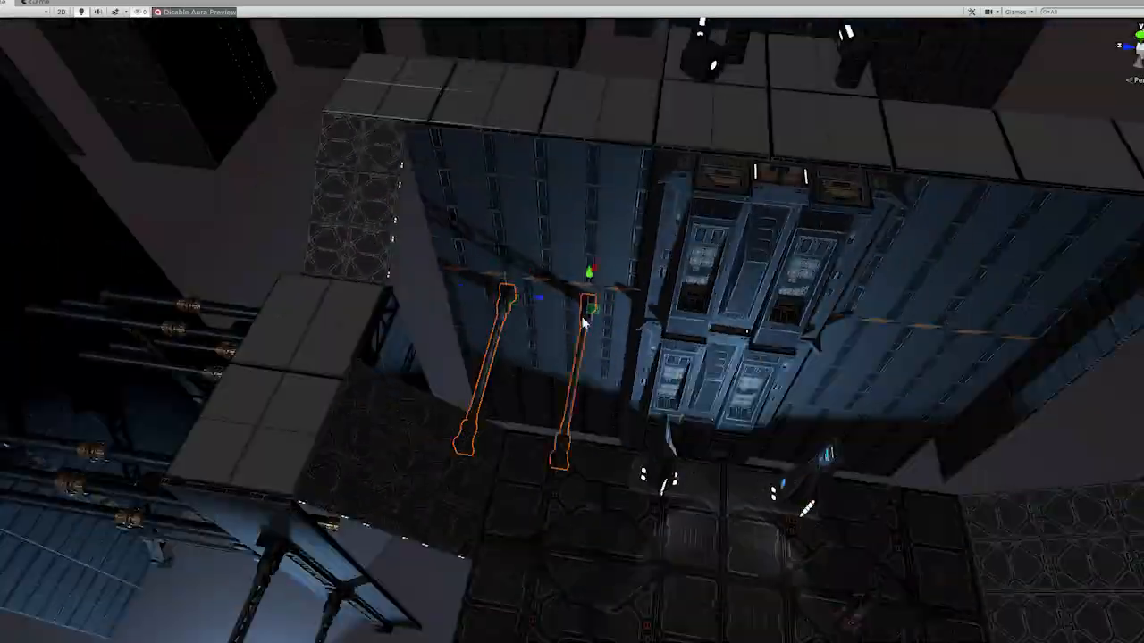
Step: Place a pair of slanted truss supports against the blue wall beside the machinery panel
{"action": "scroll", "coordinate": [640, 357], "scroll_direction": "down", "scroll_amount": 6}
{"action": "left_click_drag", "start_coordinate": [640, 357], "coordinate": [519, 439], "text": "alt"}
{"action": "scroll", "coordinate": [646, 291], "scroll_direction": "up", "scroll_amount": 5}
{"action": "left_click", "coordinate": [518, 439]}
{"action": "scroll", "coordinate": [519, 439], "scroll_direction": "down", "scroll_amount": 6}
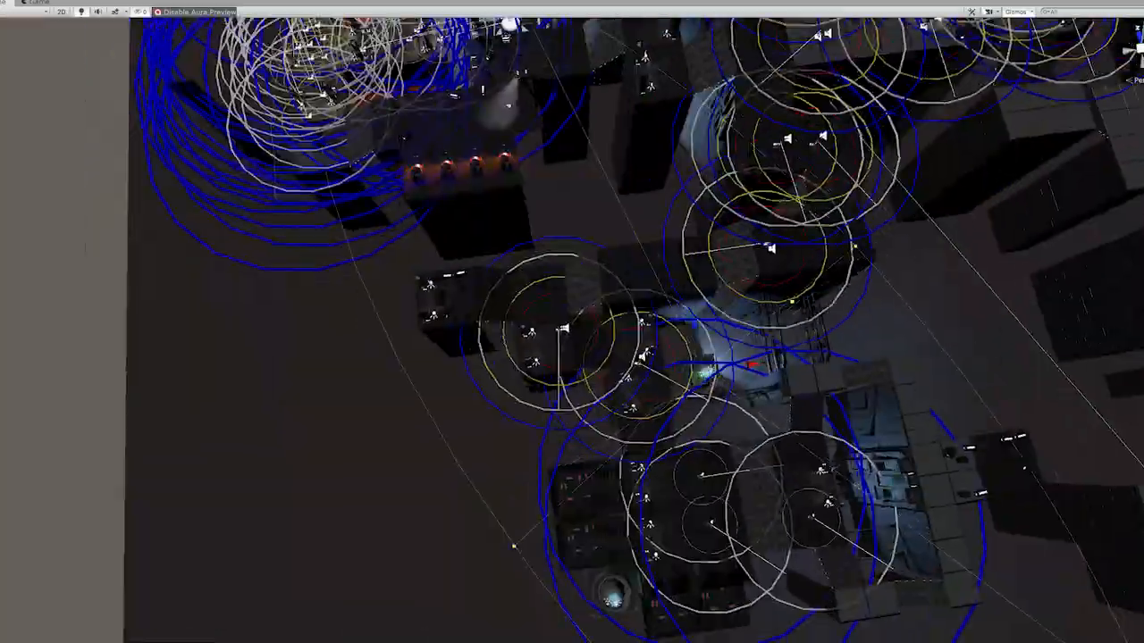
Step: Place another truss beam over the reactor pit, spanning between the platform edge and the column with pipes
{"action": "left_click", "coordinate": [524, 378]}
{"action": "left_click_drag", "start_coordinate": [513, 546], "coordinate": [561, 322], "text": "alt"}
{"action": "scroll", "coordinate": [561, 322], "scroll_direction": "up", "scroll_amount": 5}
{"action": "left_click", "coordinate": [604, 437]}
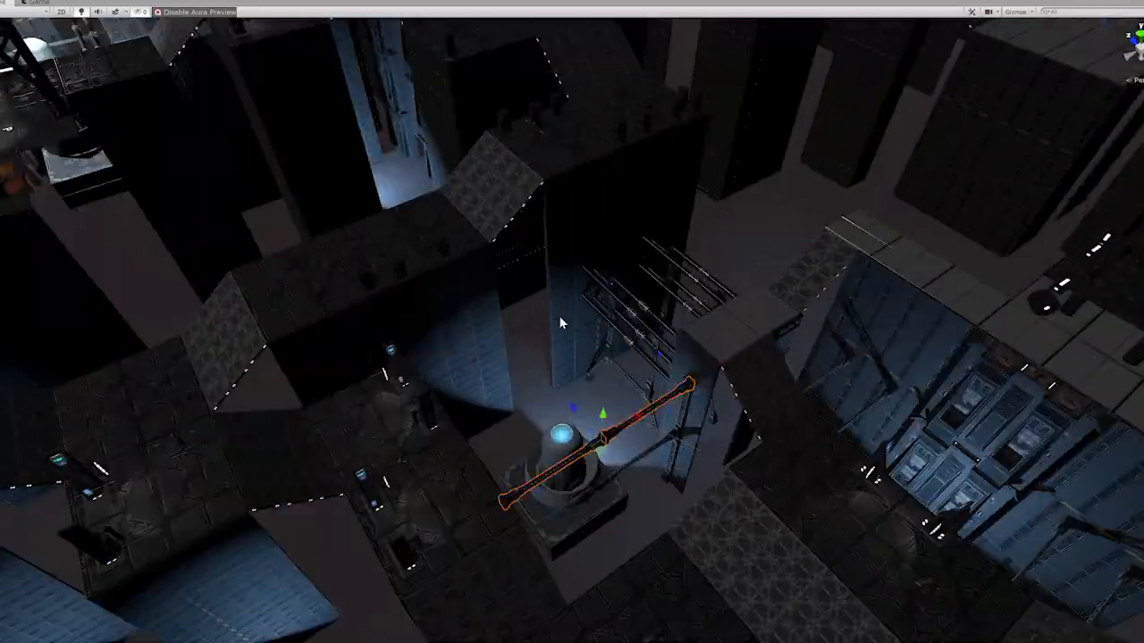
{"action": "scroll", "coordinate": [590, 308], "scroll_direction": "down", "scroll_amount": 5}
{"action": "left_click_drag", "start_coordinate": [808, 331], "coordinate": [565, 318], "text": "alt"}
{"action": "scroll", "coordinate": [565, 318], "scroll_direction": "up", "scroll_amount": 3}
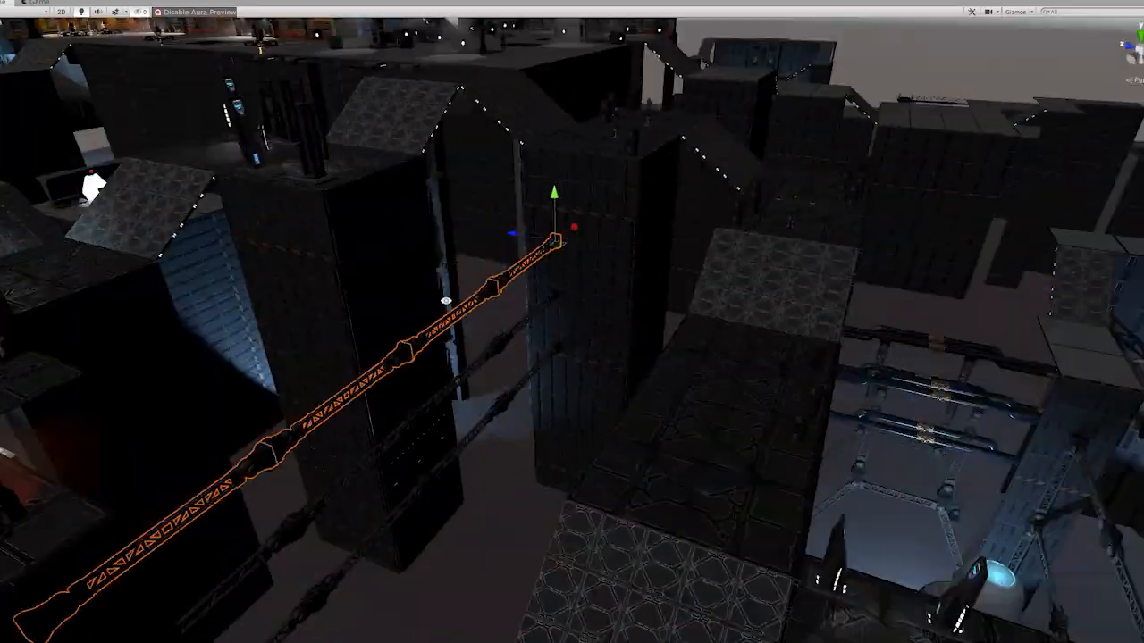
Step: Run a long line of truss beams across the gap between the dark towers, above the existing beams
{"action": "left_click_drag", "start_coordinate": [446, 301], "coordinate": [574, 458], "text": "alt"}
{"action": "left_click_drag", "start_coordinate": [415, 425], "coordinate": [579, 494], "text": "alt"}
{"action": "scroll", "coordinate": [629, 268], "scroll_direction": "down", "scroll_amount": 8}
{"action": "left_click", "coordinate": [579, 494]}
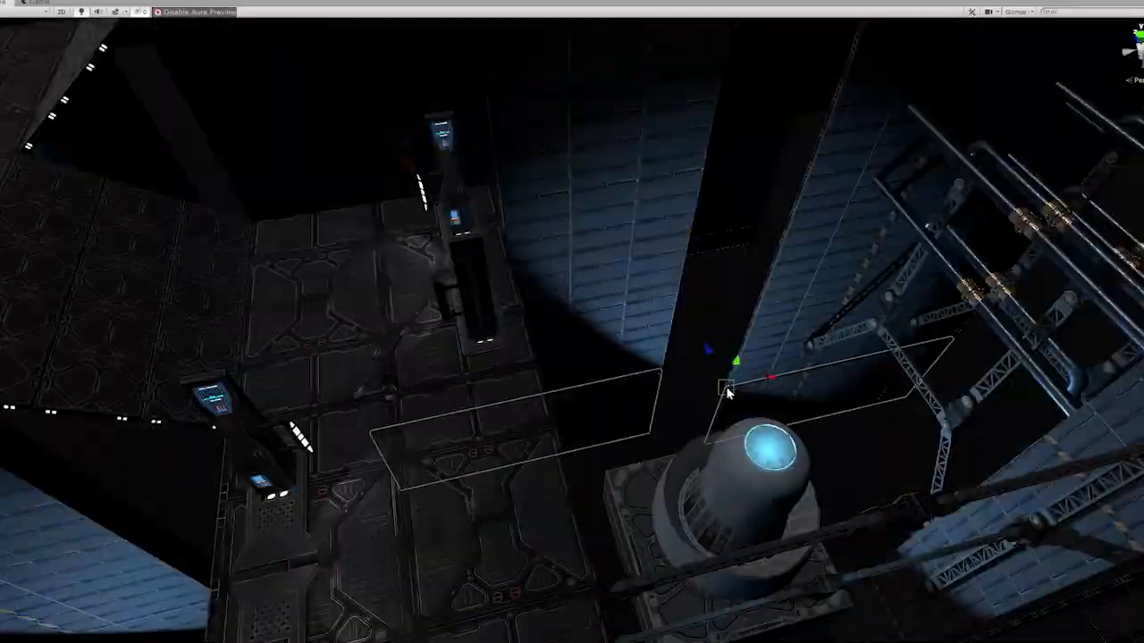
Step: Fit a tall machinery wall section with a spotlight along the edge of the console platform
{"action": "right_click_drag", "start_coordinate": [726, 390], "coordinate": [461, 261]}
{"action": "left_click", "coordinate": [489, 327]}
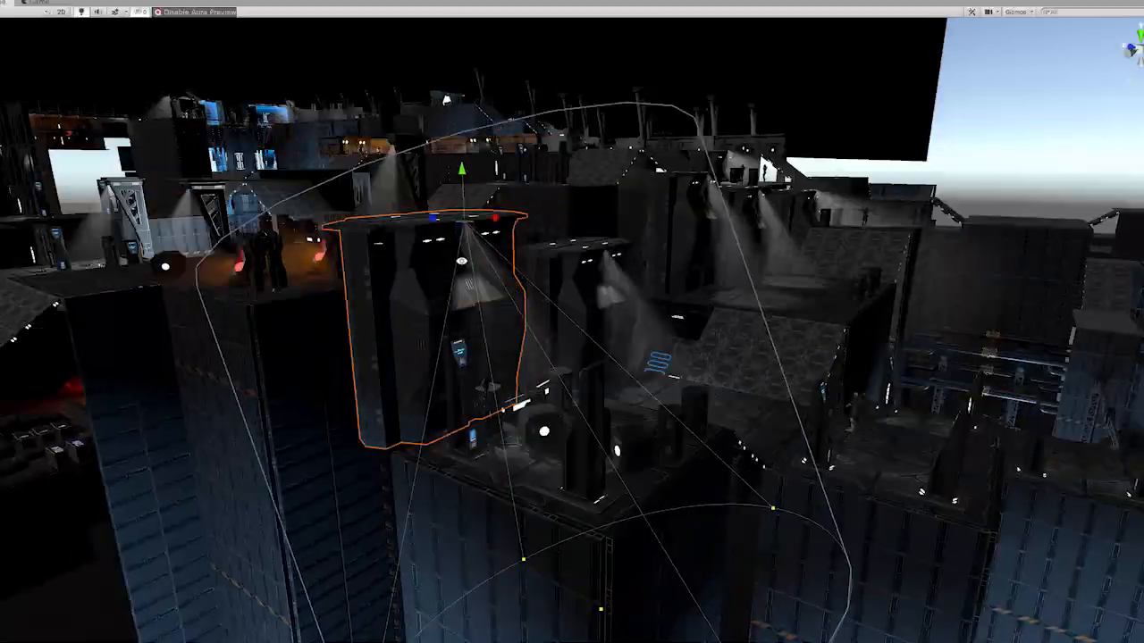
{"action": "right_click_drag", "start_coordinate": [446, 99], "coordinate": [464, 125]}
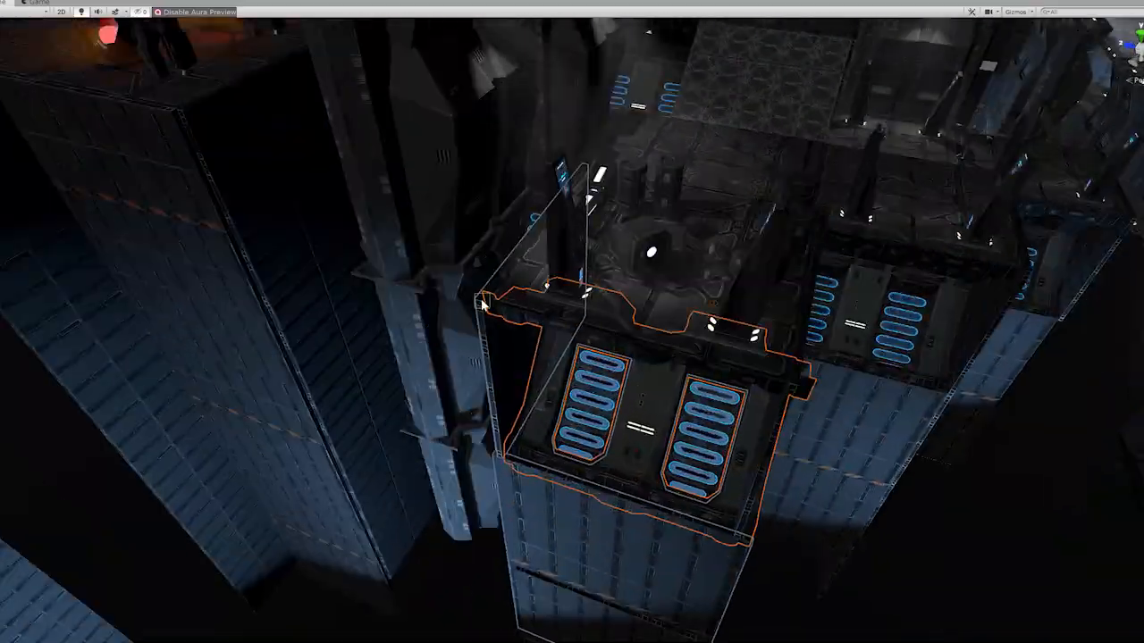
Step: Snap the blue-lit vent panel to the platform's outer edge and place a dark splatter decal on the floor near the ramp
{"action": "left_click_drag", "start_coordinate": [482, 305], "coordinate": [476, 302]}
{"action": "key", "text": "r"}
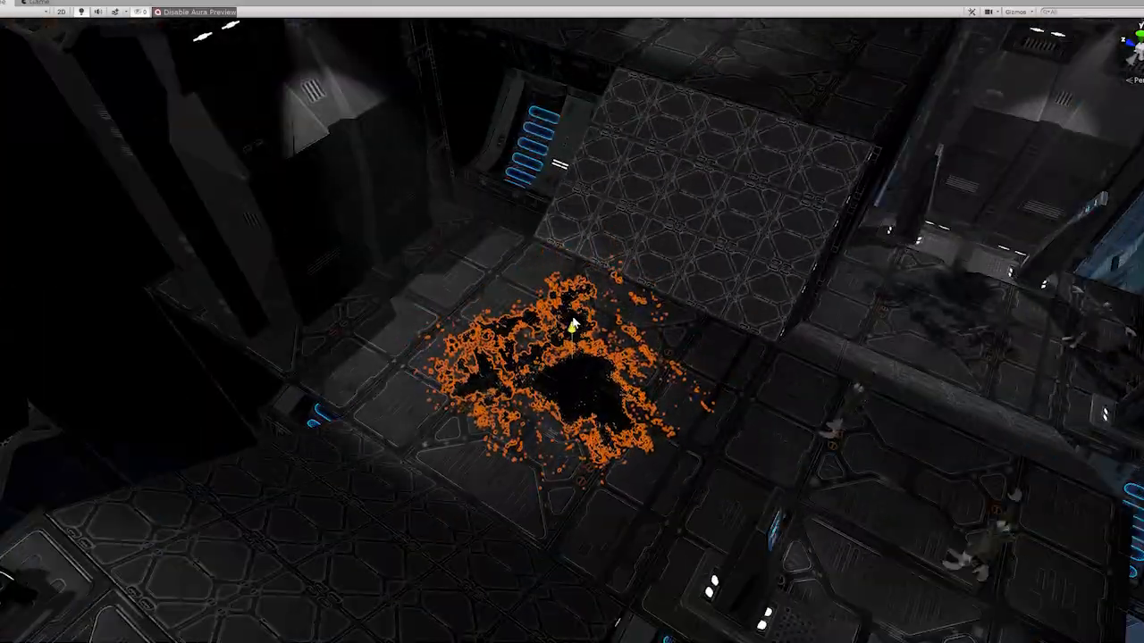
{"action": "left_click_drag", "start_coordinate": [574, 323], "coordinate": [573, 365], "text": "alt"}
{"action": "scroll", "coordinate": [573, 364], "scroll_direction": "down", "scroll_amount": 15}
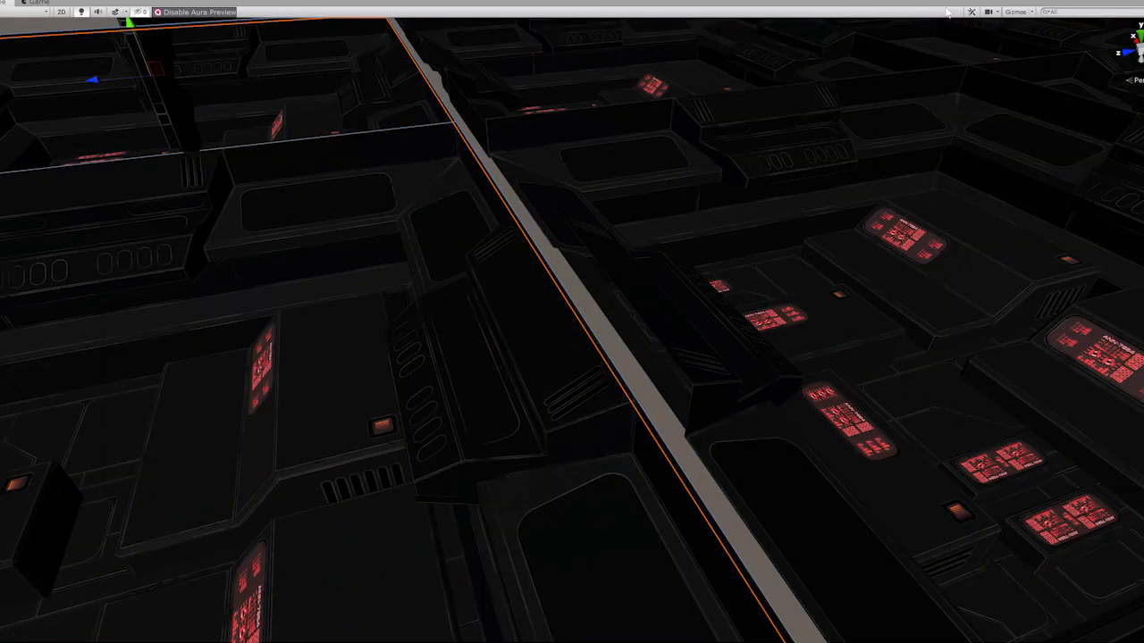
Step: Line up the adjoining red-lit machinery floor sections along their shared edge
{"action": "scroll", "coordinate": [723, 315], "scroll_direction": "down", "scroll_amount": 5}
{"action": "left_click_drag", "start_coordinate": [722, 314], "coordinate": [843, 309], "text": "alt"}
{"action": "left_click", "coordinate": [707, 294]}
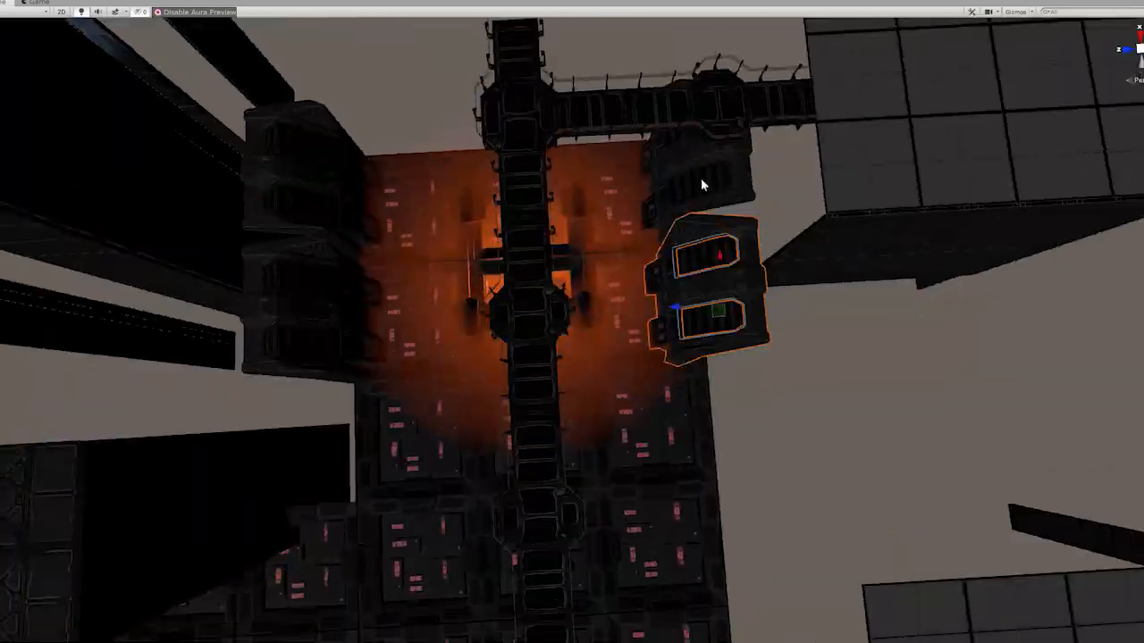
Step: Position a machinery block next to its neighbour along the side of the orange-lit floor beneath the walkway
{"action": "left_click_drag", "start_coordinate": [702, 184], "coordinate": [587, 495], "text": "alt"}
{"action": "left_click", "coordinate": [736, 409]}
{"action": "scroll", "coordinate": [691, 424], "scroll_direction": "up", "scroll_amount": 5}
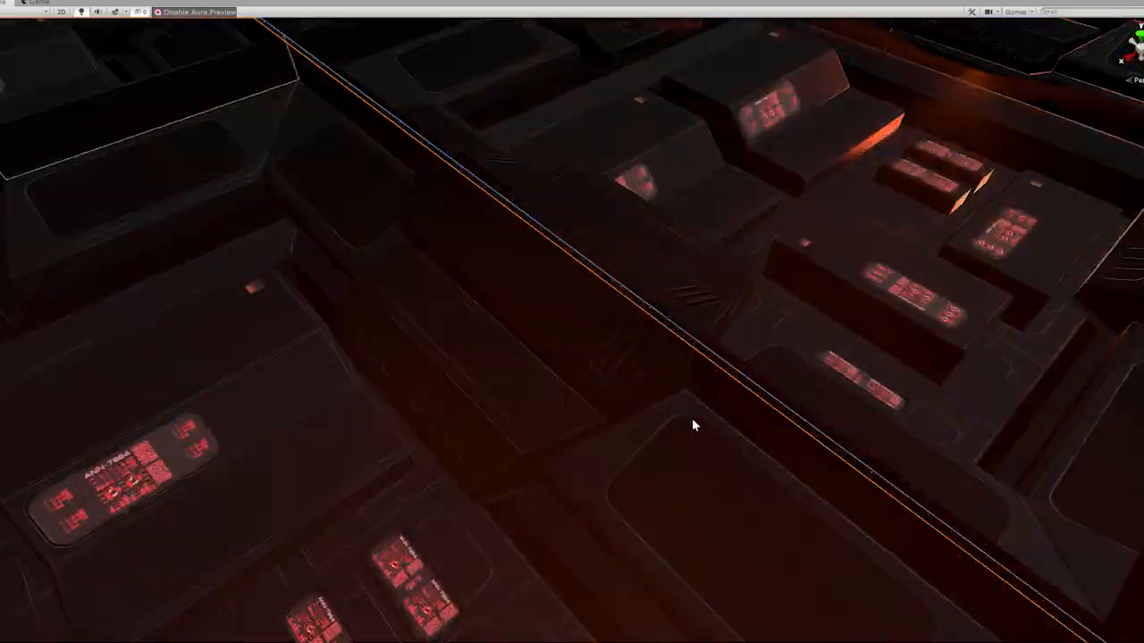
Step: Extend the red-lit floor beneath the walkways with a further section joined edge to edge
{"action": "scroll", "coordinate": [691, 424], "scroll_direction": "down", "scroll_amount": 5}
{"action": "left_click", "coordinate": [588, 487]}
{"action": "scroll", "coordinate": [587, 487], "scroll_direction": "down", "scroll_amount": 5}
{"action": "left_click_drag", "start_coordinate": [595, 416], "coordinate": [735, 352], "text": "alt"}
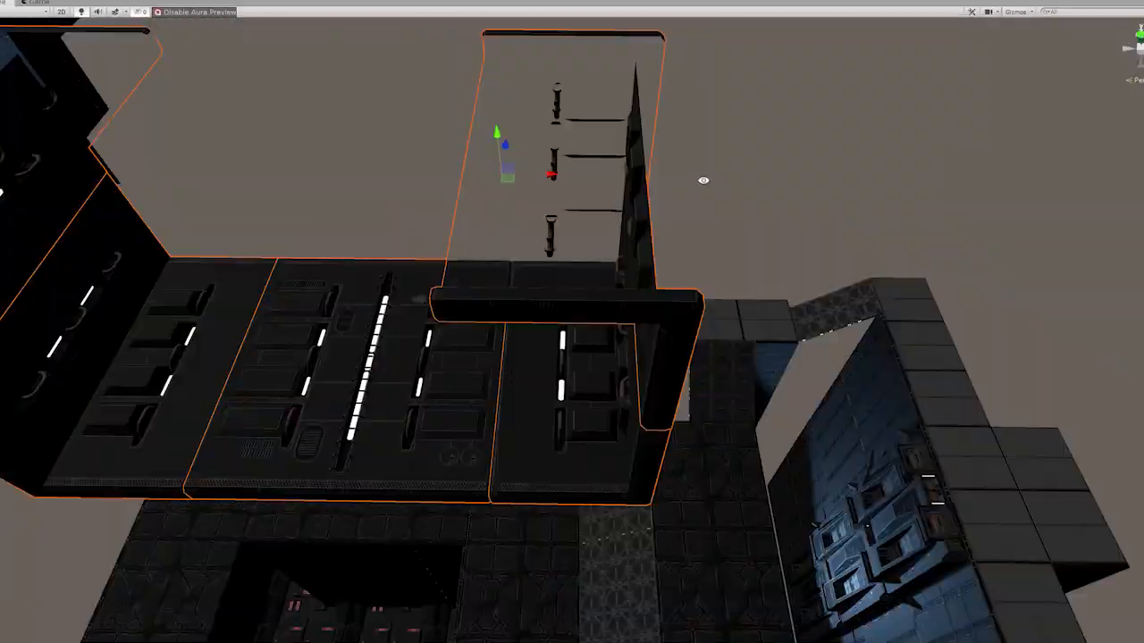
Step: Duplicate the machinery block, turn the copy to face the red-lit floor, and place it along the adjacent edge
{"action": "left_click_drag", "start_coordinate": [702, 178], "coordinate": [622, 287], "text": "alt"}
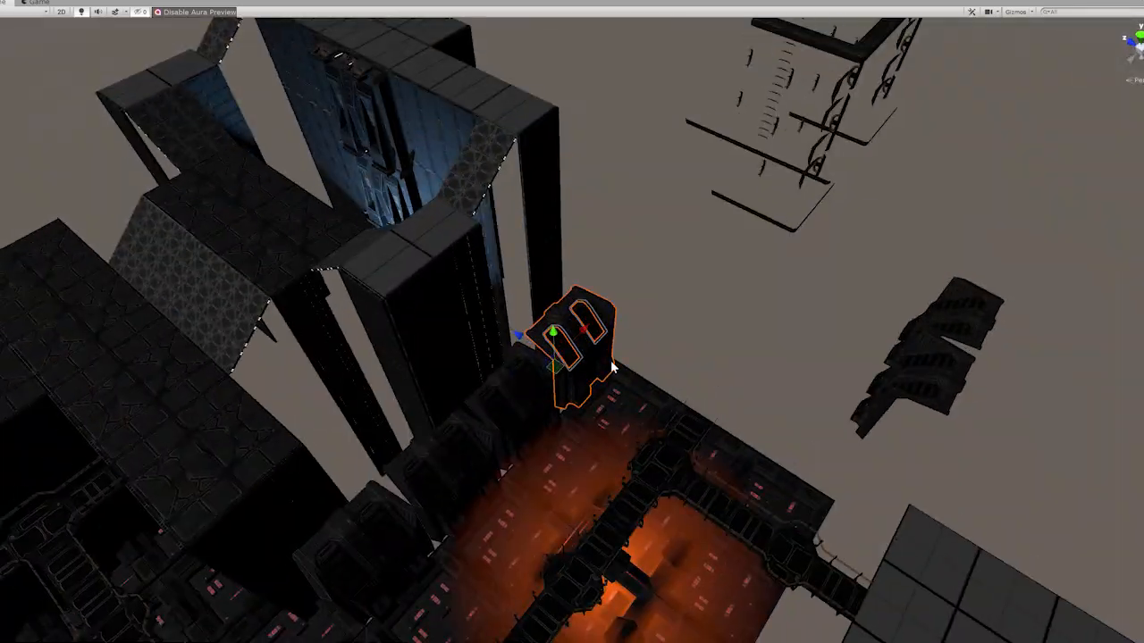
{"action": "key", "text": "ctrl+d"}
{"action": "left_click_drag", "start_coordinate": [583, 329], "coordinate": [679, 279]}
{"action": "key", "text": "e"}
{"action": "left_click_drag", "start_coordinate": [677, 327], "coordinate": [753, 186]}
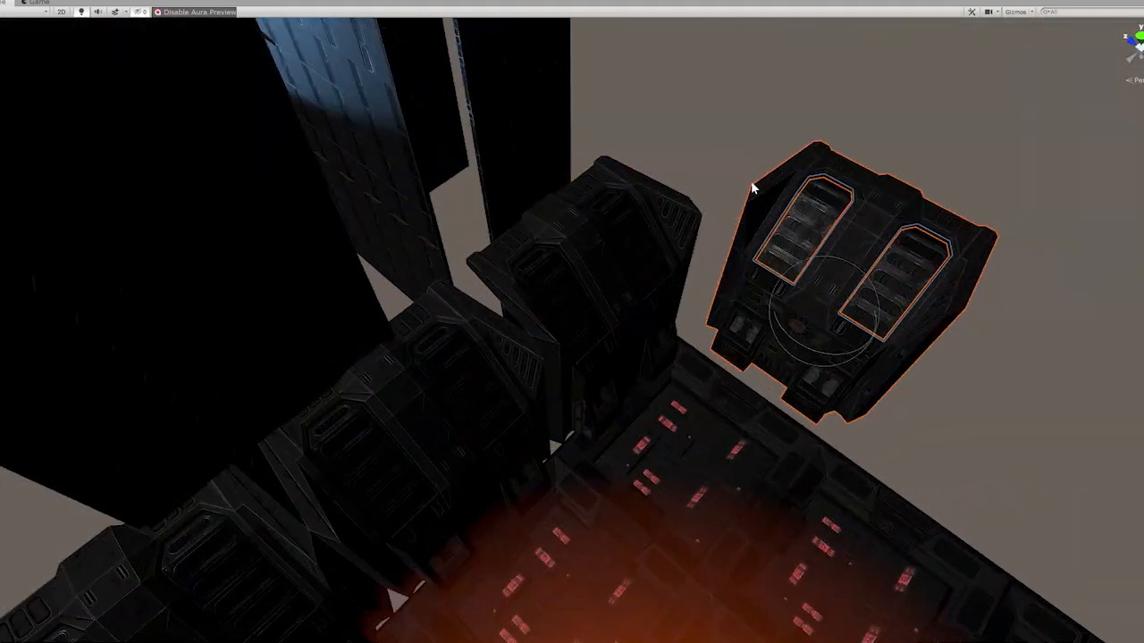
{"action": "left_click_drag", "start_coordinate": [809, 355], "coordinate": [620, 394]}
{"action": "key", "text": "w"}
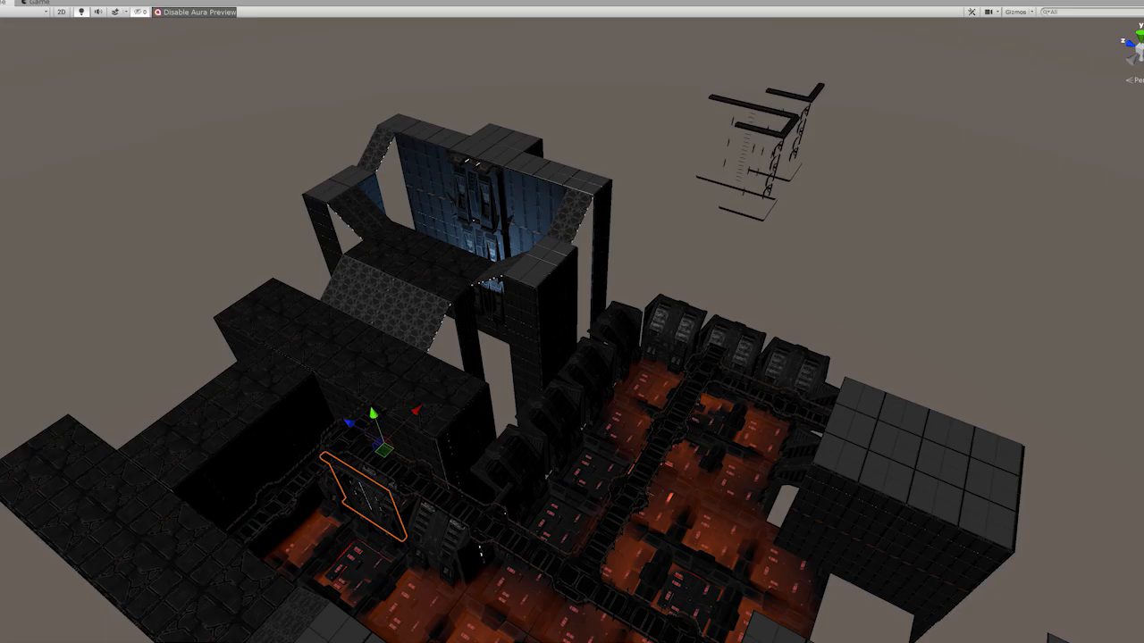
Step: Position a machinery panel beside the walkway at the inner edge of the red-lit pit
{"action": "left_click_drag", "start_coordinate": [500, 384], "coordinate": [587, 349], "text": "alt"}
{"action": "key", "text": "f"}
{"action": "left_click_drag", "start_coordinate": [498, 350], "coordinate": [547, 274], "text": "alt"}
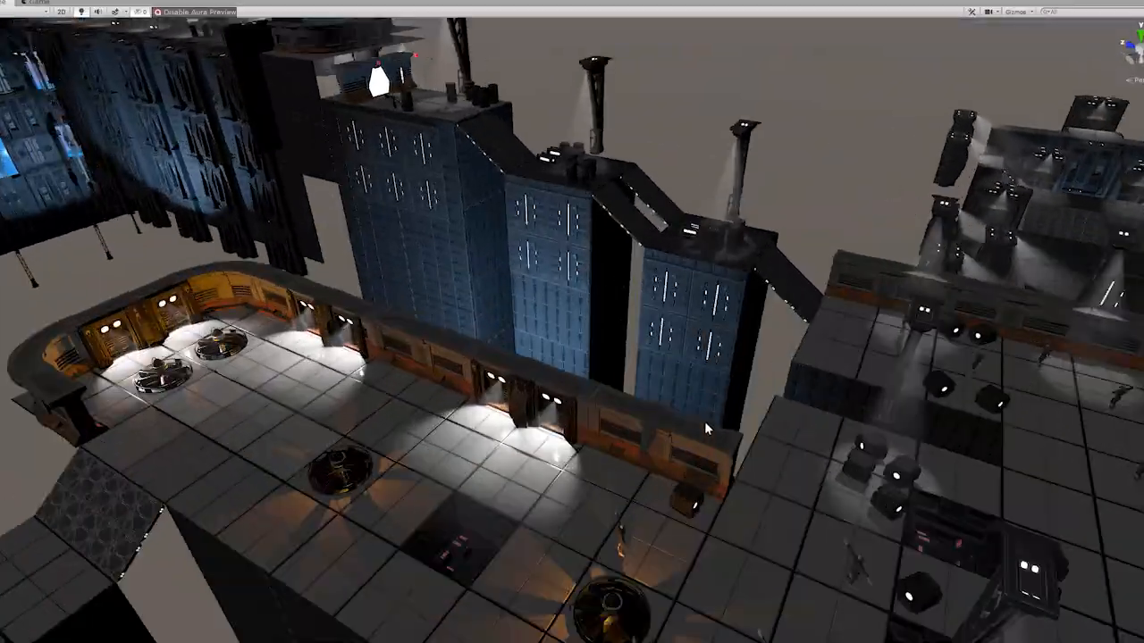
{"action": "scroll", "coordinate": [704, 428], "scroll_direction": "down", "scroll_amount": 2}
{"action": "middle_click_drag", "start_coordinate": [704, 428], "coordinate": [550, 444]}
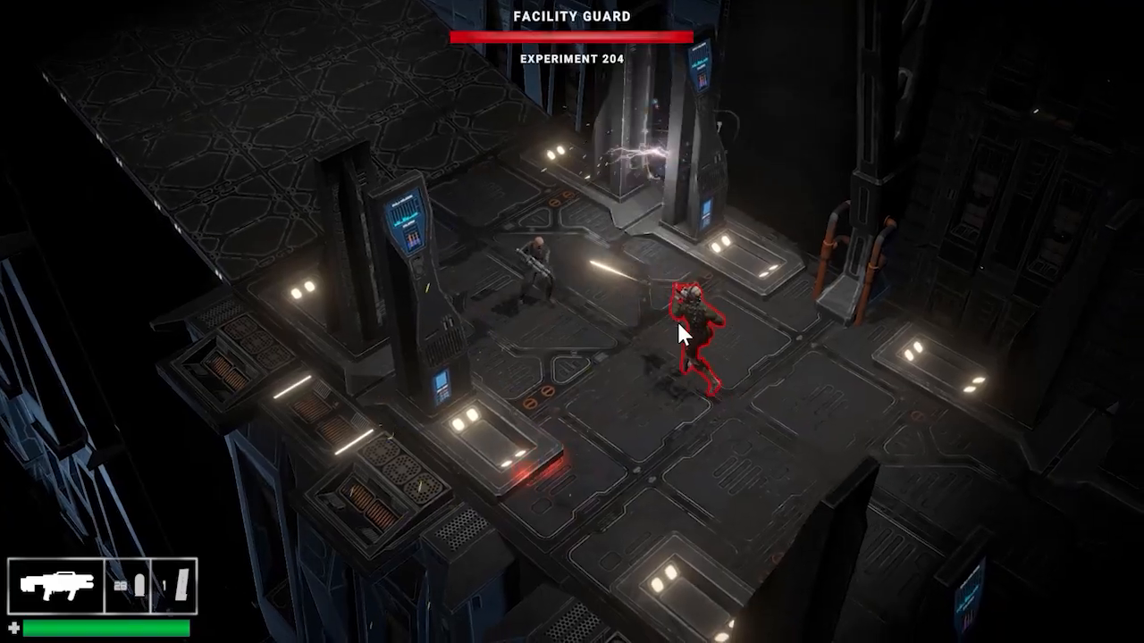
{"action": "left_click", "coordinate": [676, 319]}
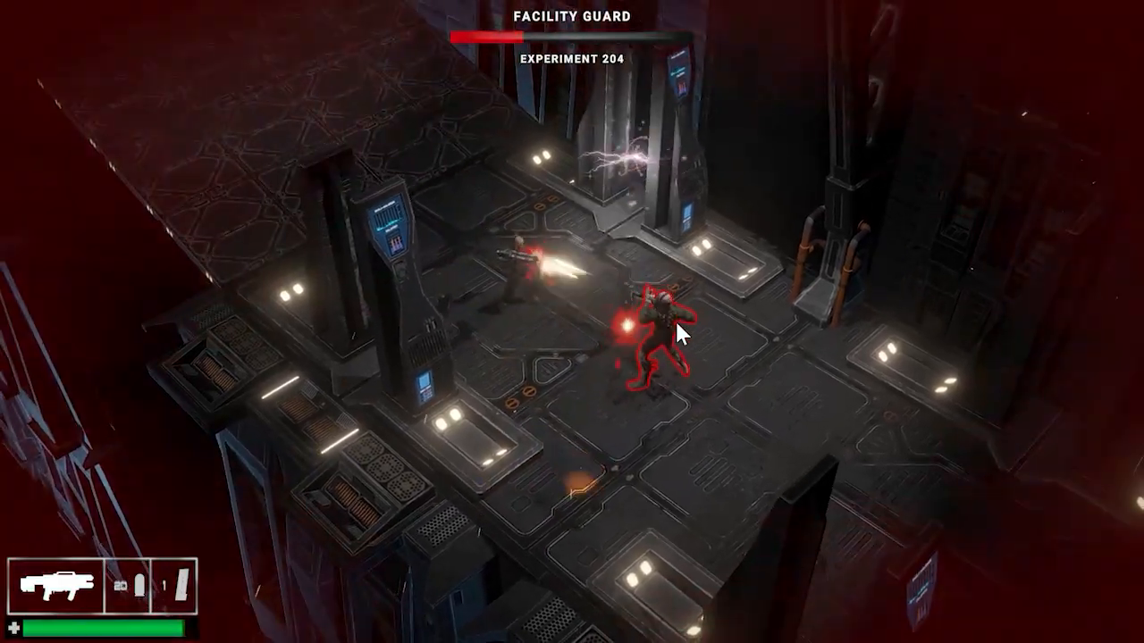
{"action": "key", "text": "d"}
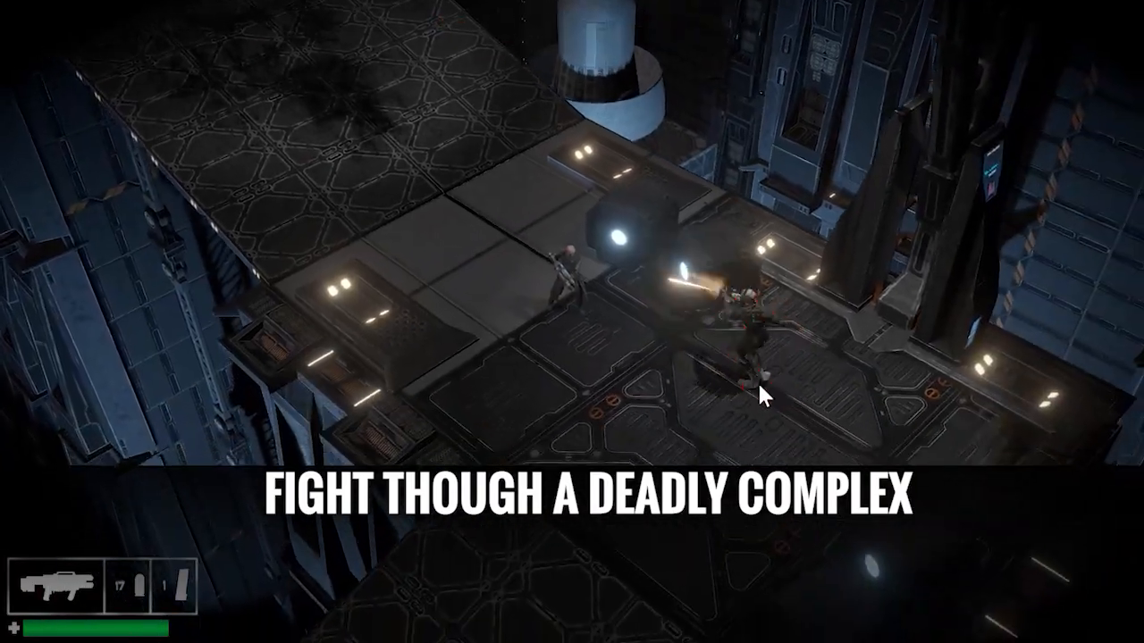
{"action": "left_click", "coordinate": [709, 330]}
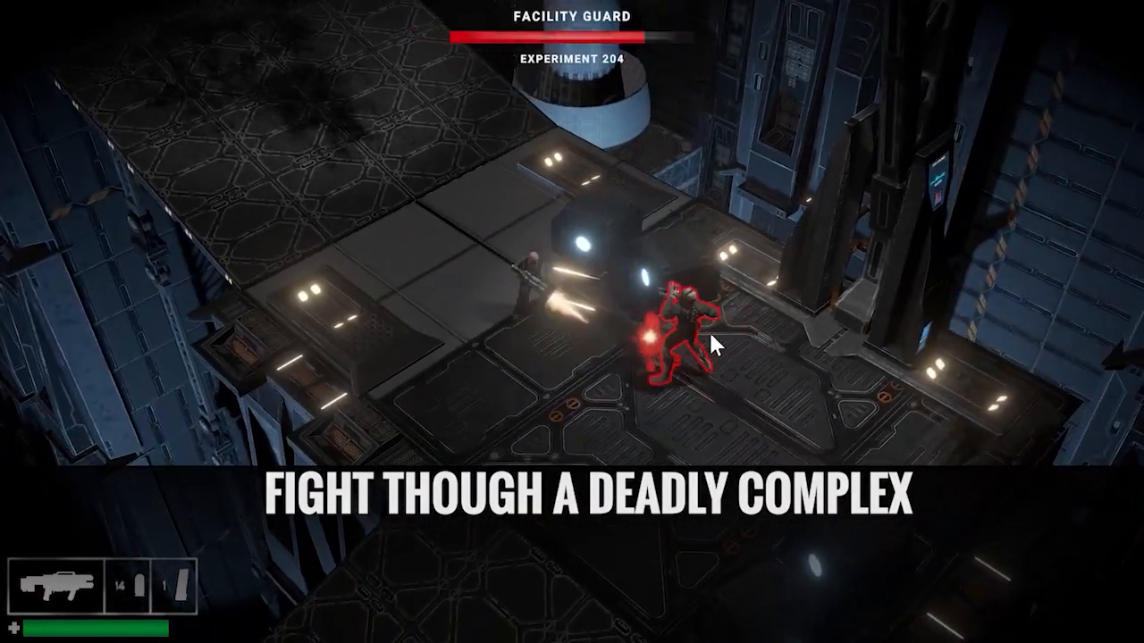
{"action": "left_click", "coordinate": [679, 335]}
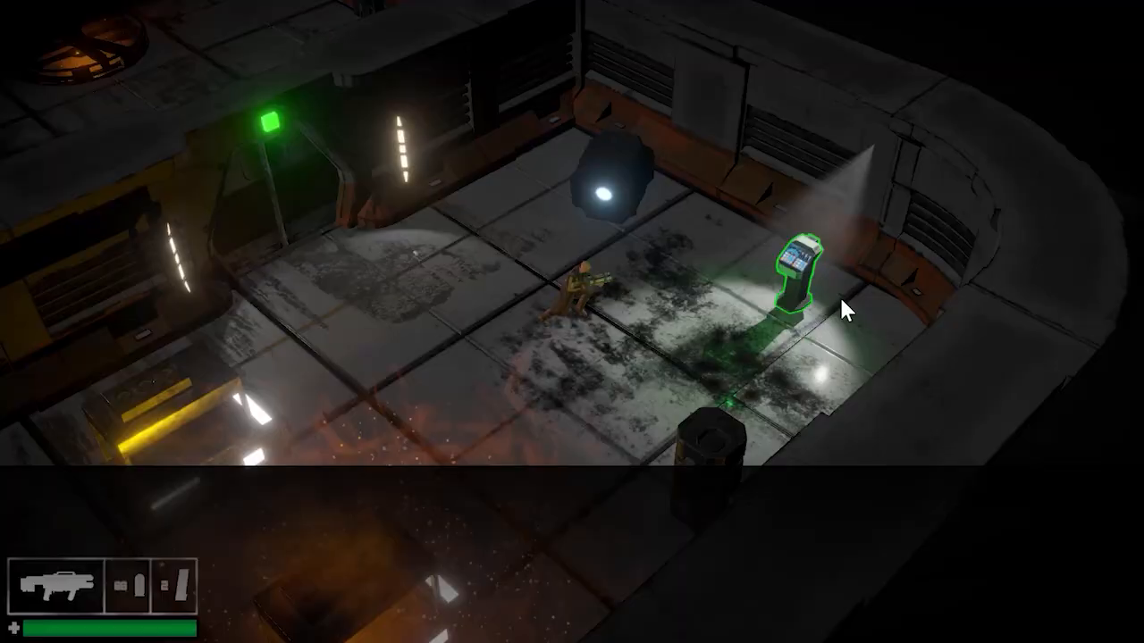
Step: In the running game, bring the soldier to the green-outlined console and release the door lock
{"action": "left_click", "coordinate": [679, 259]}
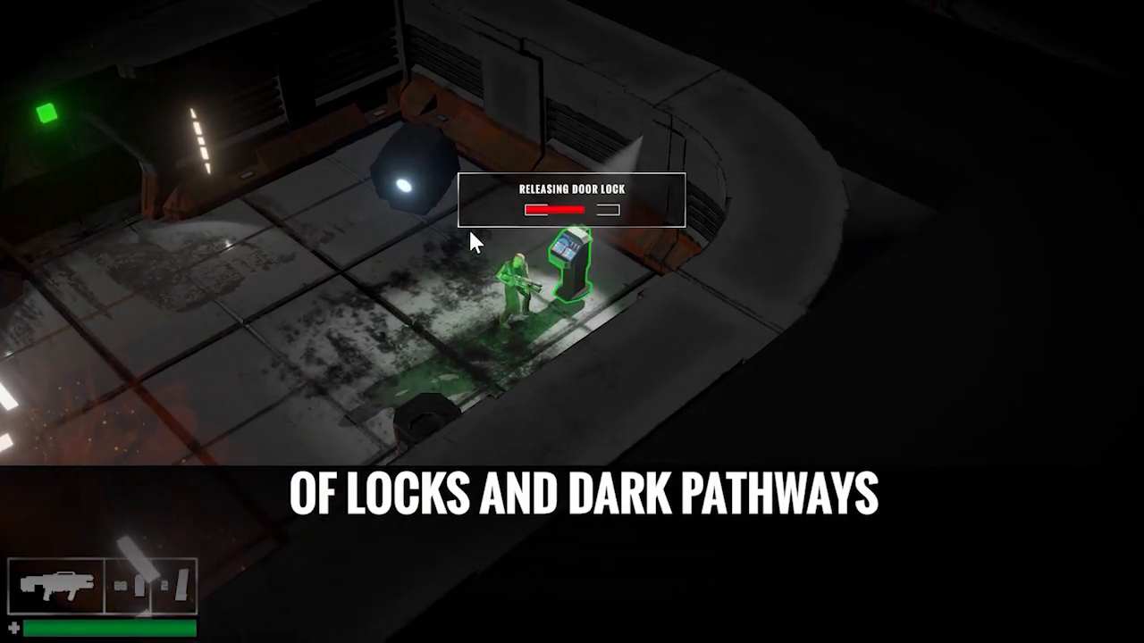
{"action": "left_click", "coordinate": [408, 193]}
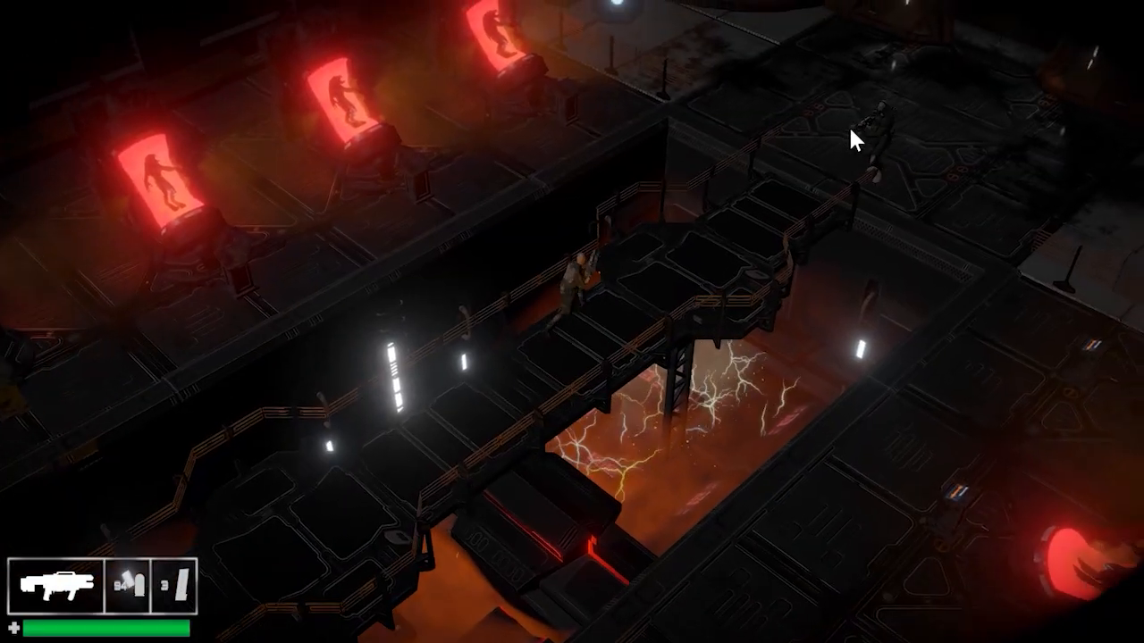
Step: Shoot the enemy at the far end of the walkway over the lit pit and the creature on the blue-lit walkway
{"action": "left_click", "coordinate": [848, 124]}
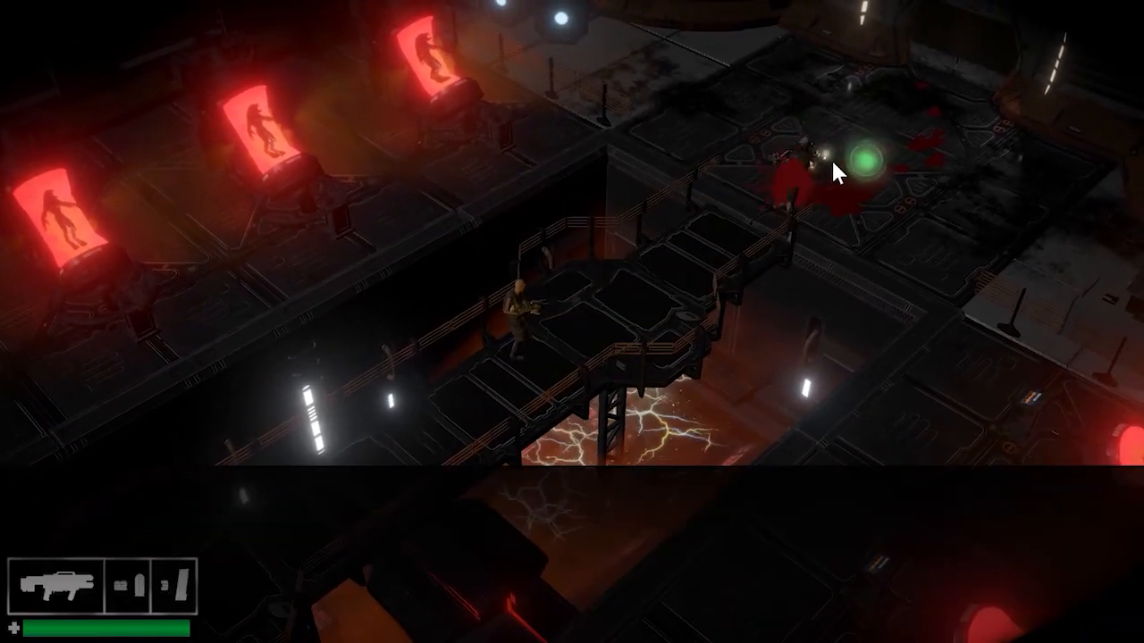
{"action": "left_click", "coordinate": [833, 162]}
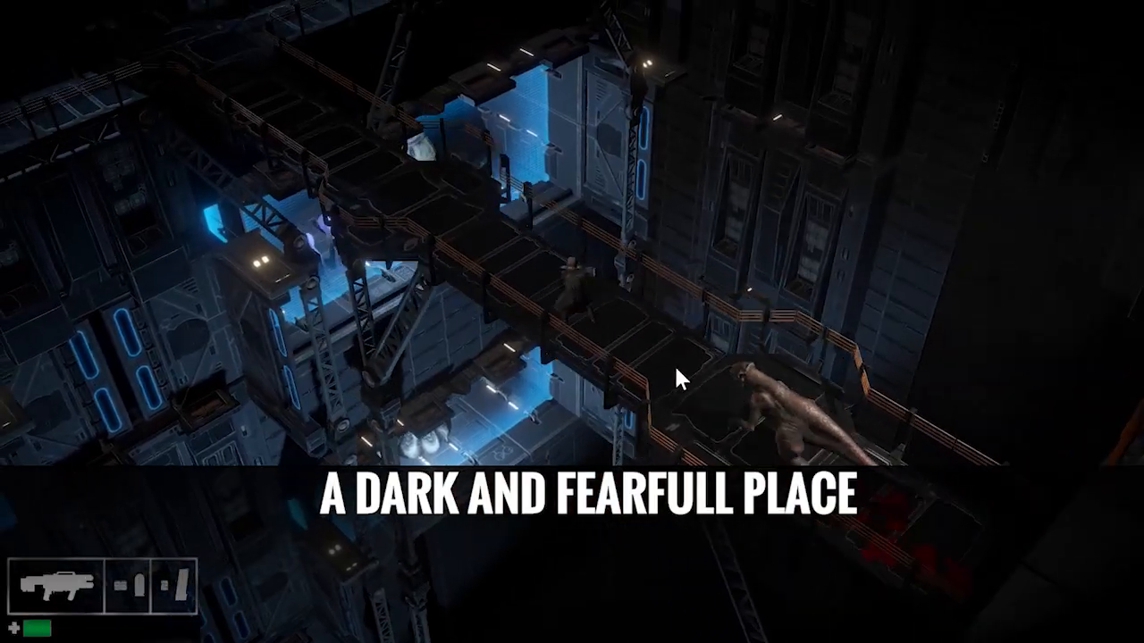
{"action": "left_click", "coordinate": [674, 370]}
{"action": "left_click", "coordinate": [644, 335]}
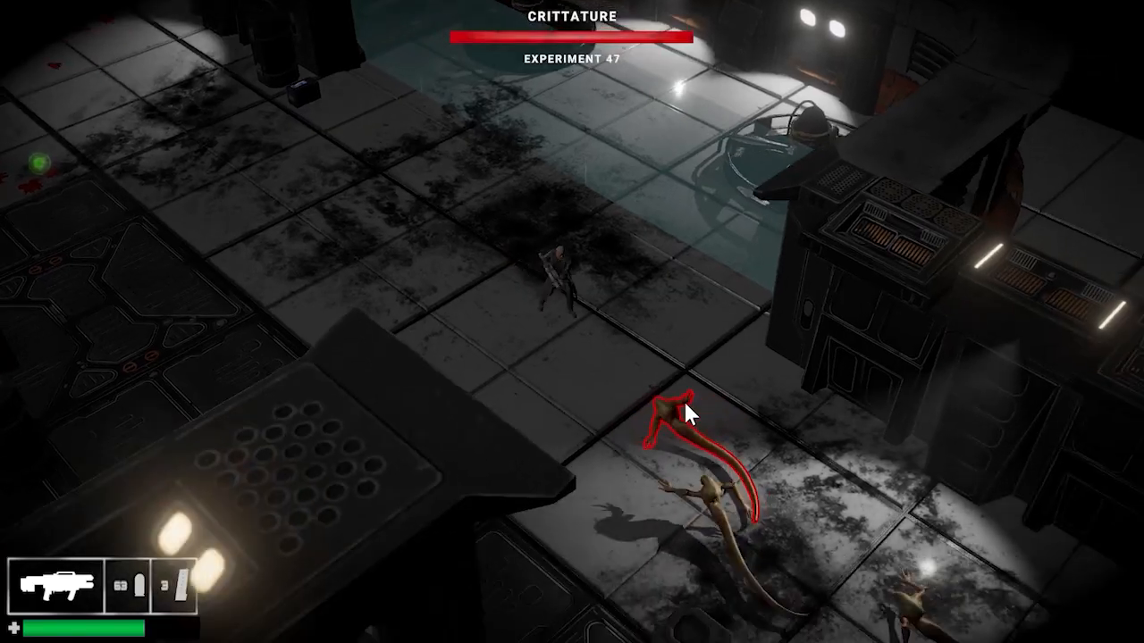
Step: Shoot the Crittature pack and the Kingaroo attacking across the tiled laboratory floor
{"action": "left_click", "coordinate": [685, 407]}
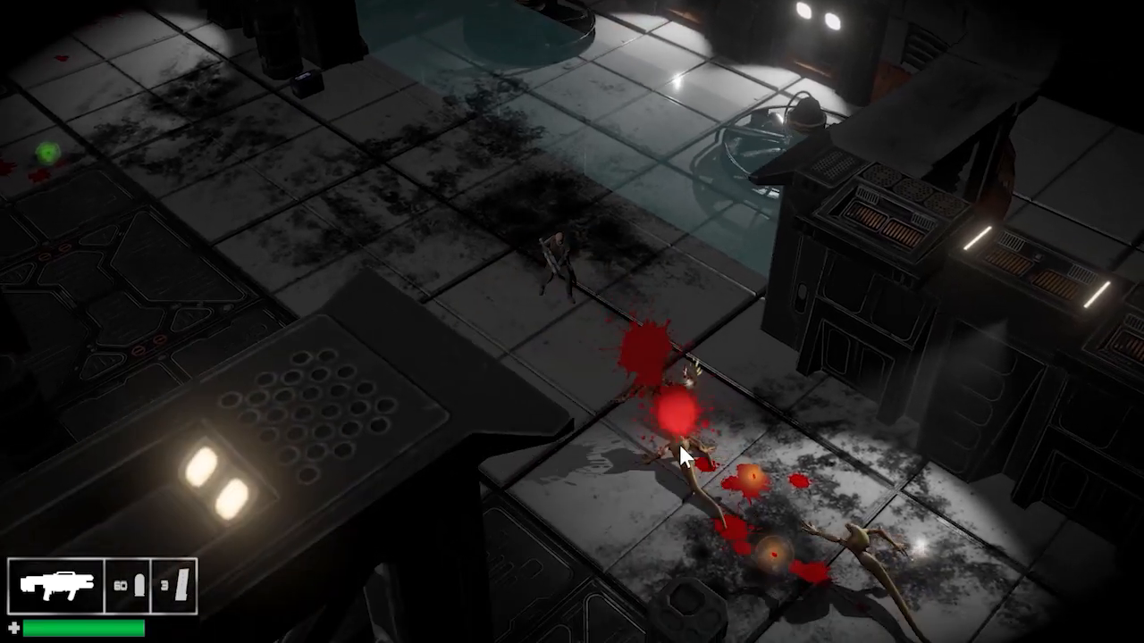
{"action": "left_click", "coordinate": [717, 481]}
{"action": "left_click", "coordinate": [748, 506]}
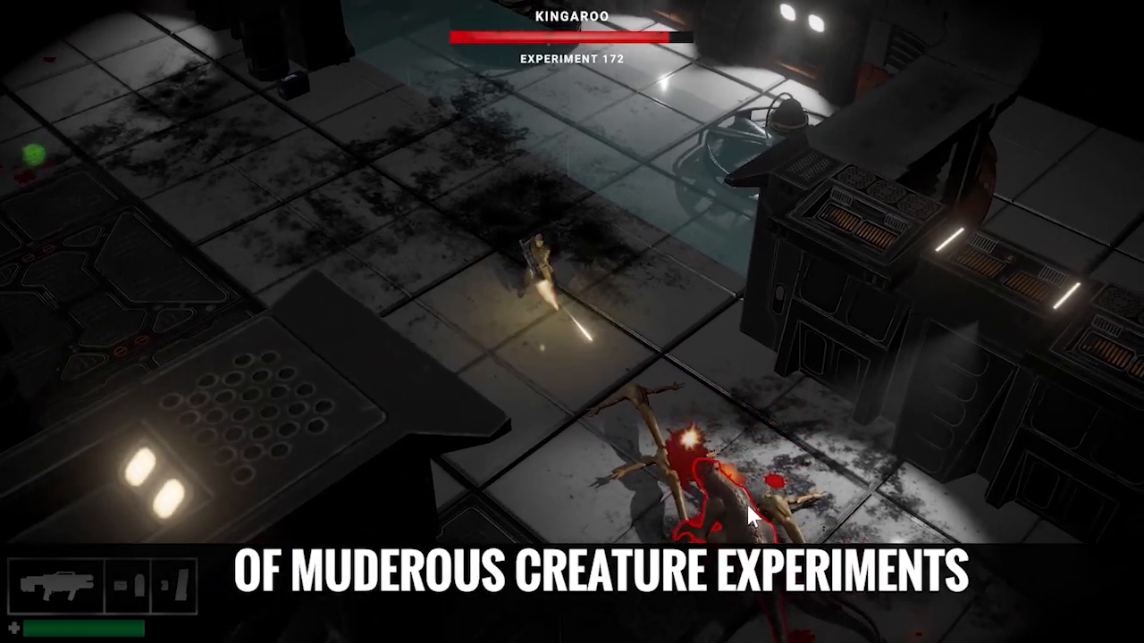
{"action": "left_click", "coordinate": [748, 504]}
{"action": "left_click", "coordinate": [725, 474]}
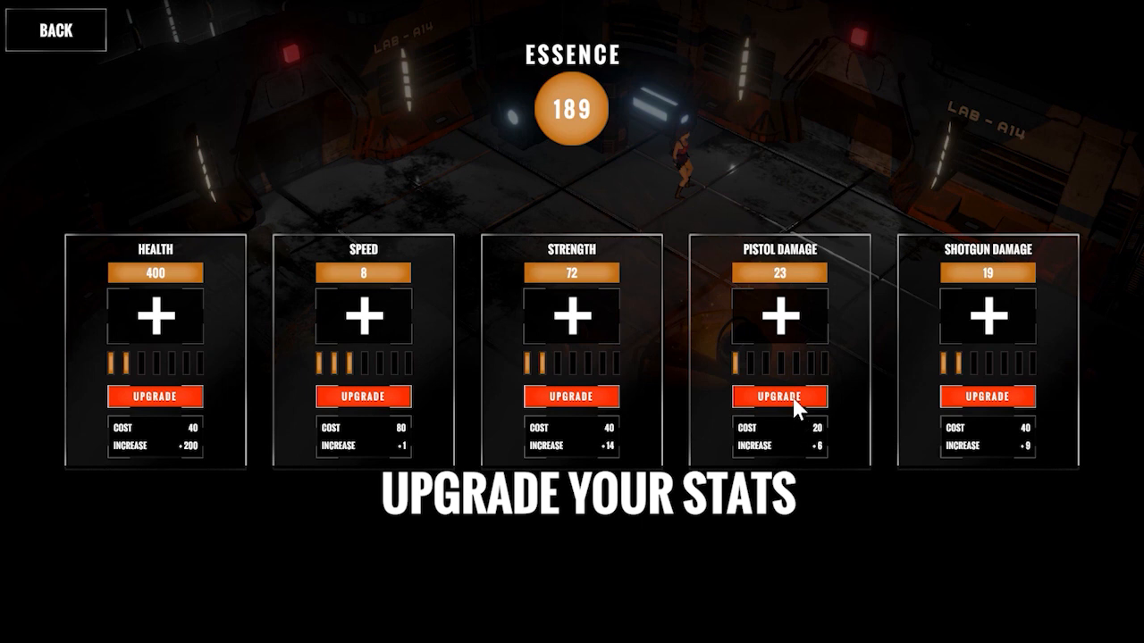
Step: Spend essence on a Shotgun Damage upgrade
{"action": "left_click", "coordinate": [976, 401]}
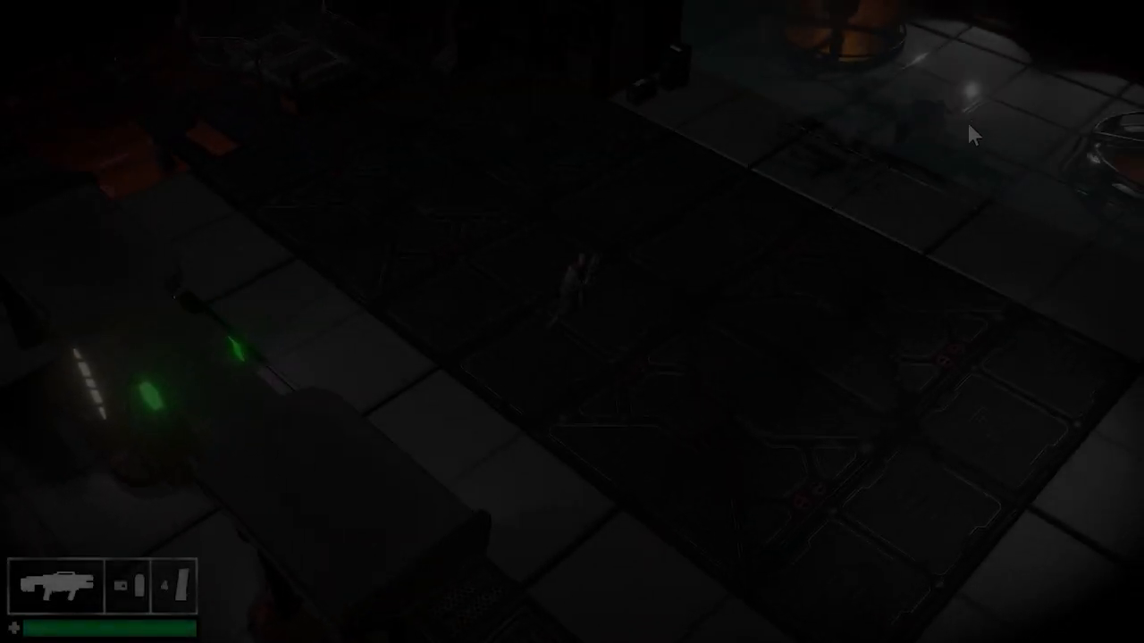
Step: Shoot the Facility Guard Dog as it charges across the dark metal floor
{"action": "left_click", "coordinate": [754, 280]}
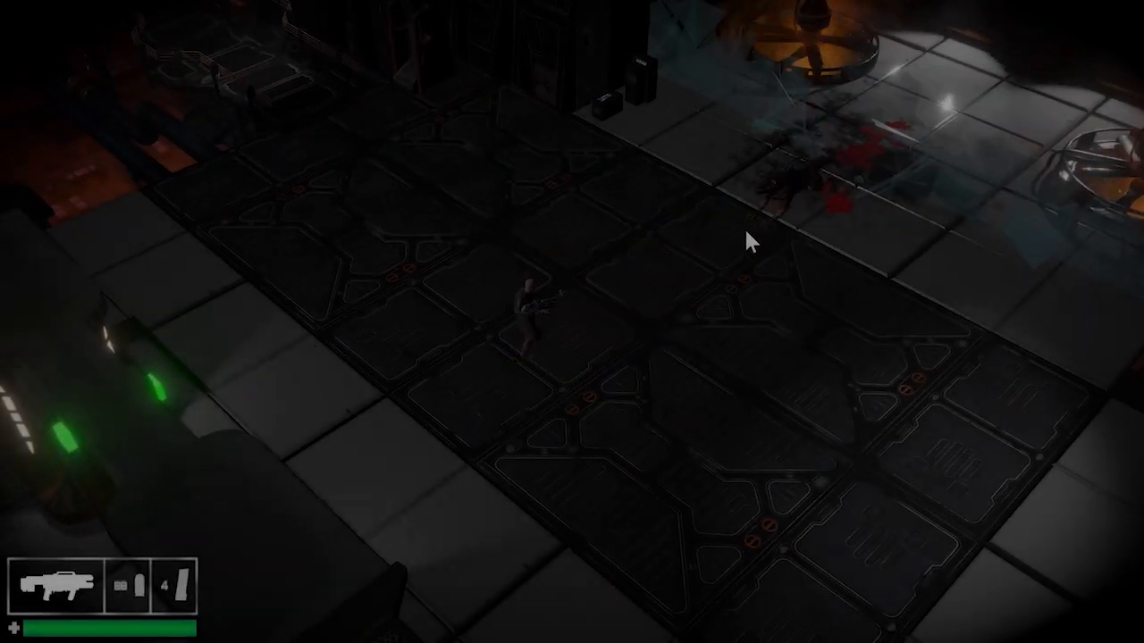
{"action": "mouse_move", "coordinate": [701, 242]}
{"action": "left_mouse_down"}
{"action": "mouse_move", "coordinate": [650, 252]}
{"action": "mouse_move", "coordinate": [627, 275]}
{"action": "left_mouse_up"}
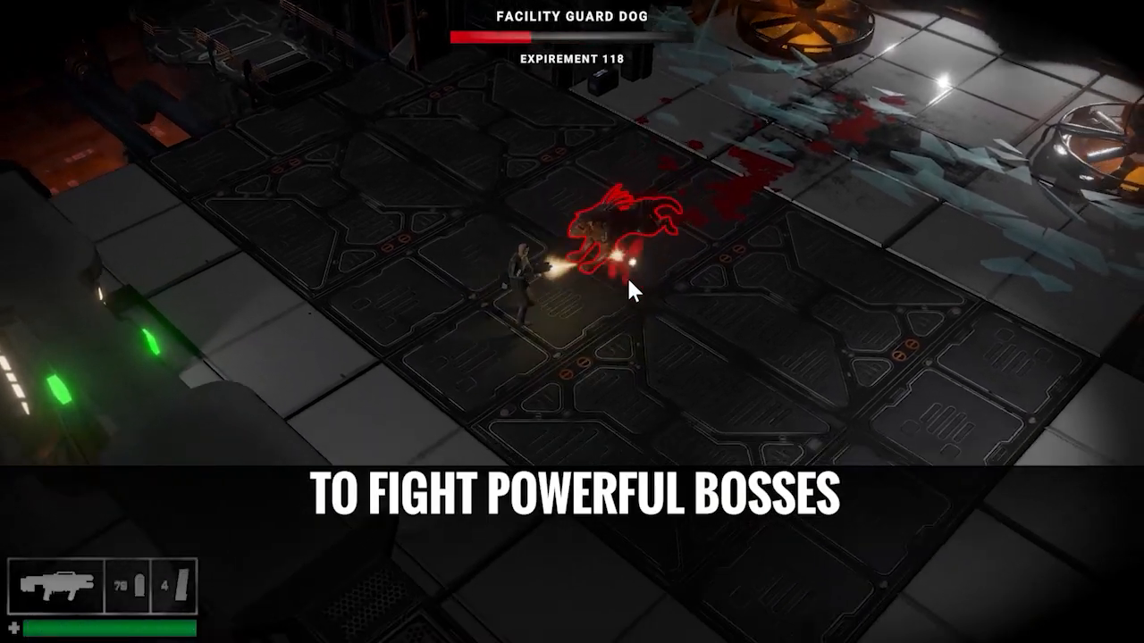
{"action": "key", "text": "2"}
{"action": "left_click", "coordinate": [608, 275]}
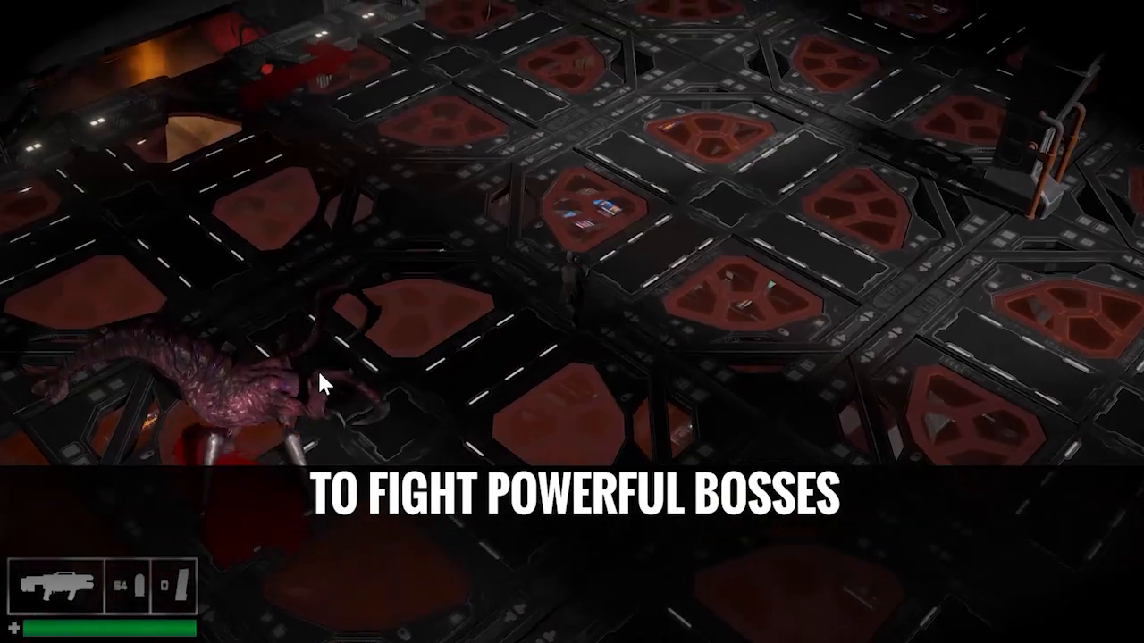